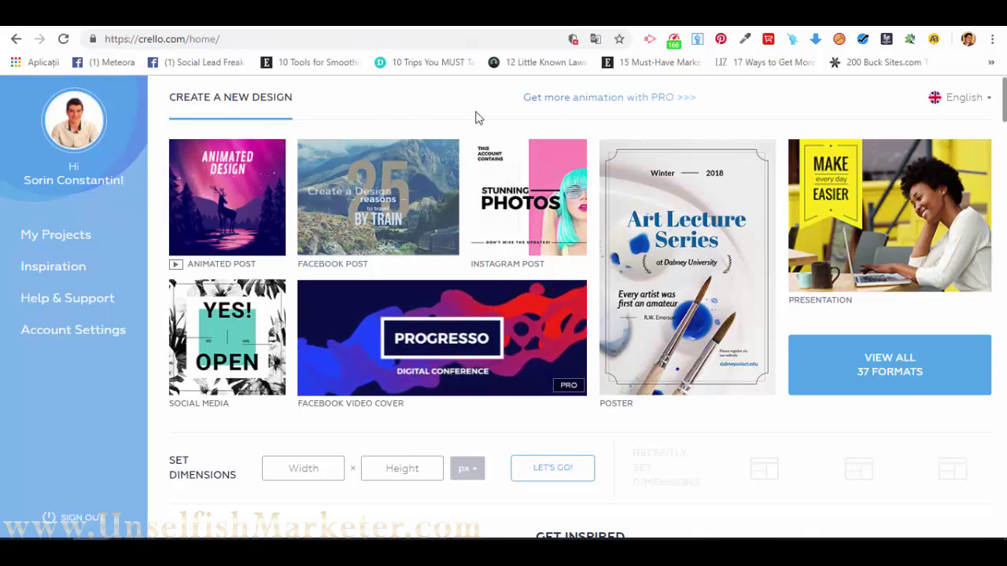
Create a Facebook post design and apply the free black Black Friday Sale template with red triangles.
{"action": "left_click", "coordinate": [411, 167]}
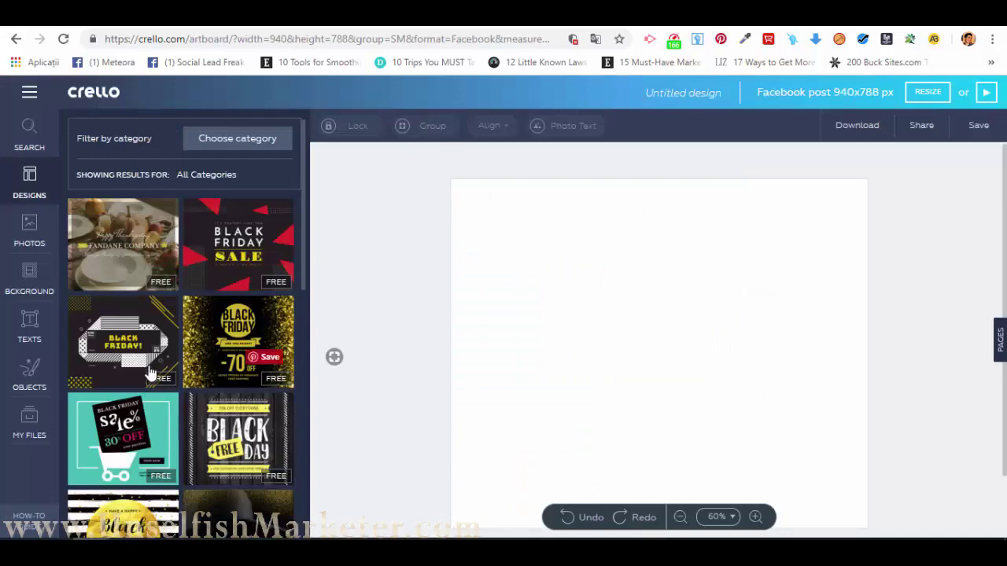
{"action": "left_click", "coordinate": [240, 225]}
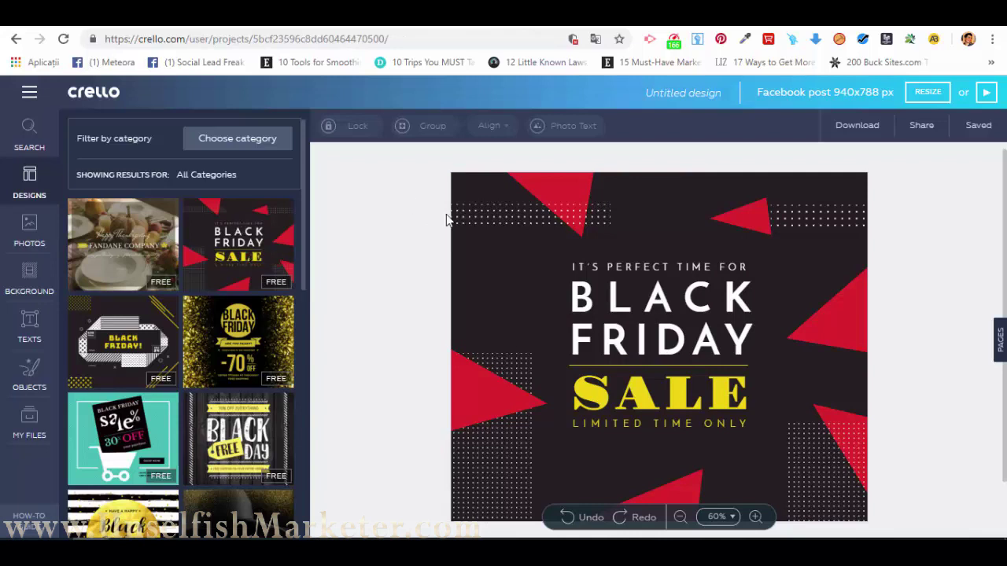
{"action": "left_click", "coordinate": [767, 217]}
{"action": "left_click", "coordinate": [794, 215]}
{"action": "left_click", "coordinate": [832, 323]}
{"action": "left_click", "coordinate": [834, 421]}
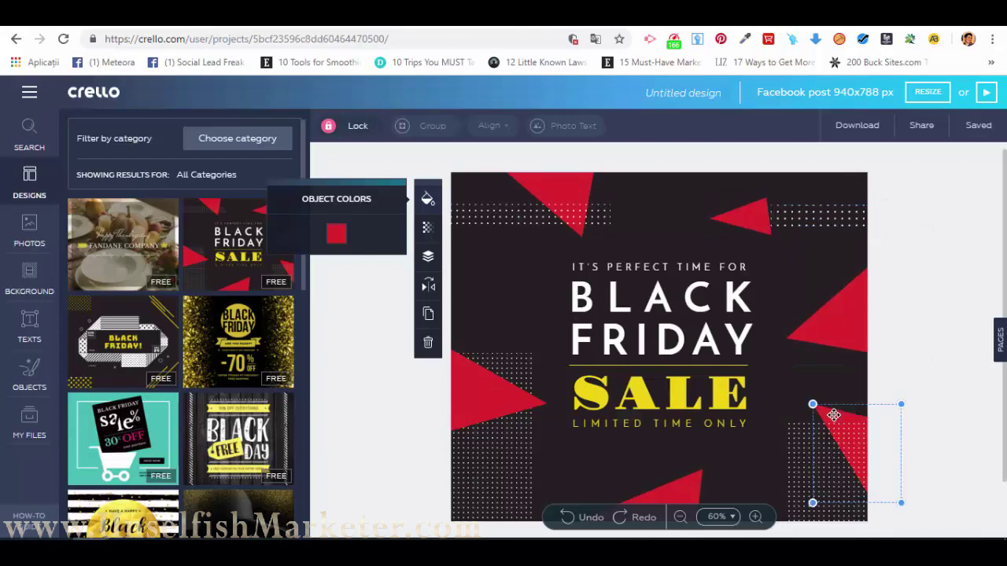
Change the font color of the "It's perfect time for" line to the preset yellow.
{"action": "left_click", "coordinate": [632, 267]}
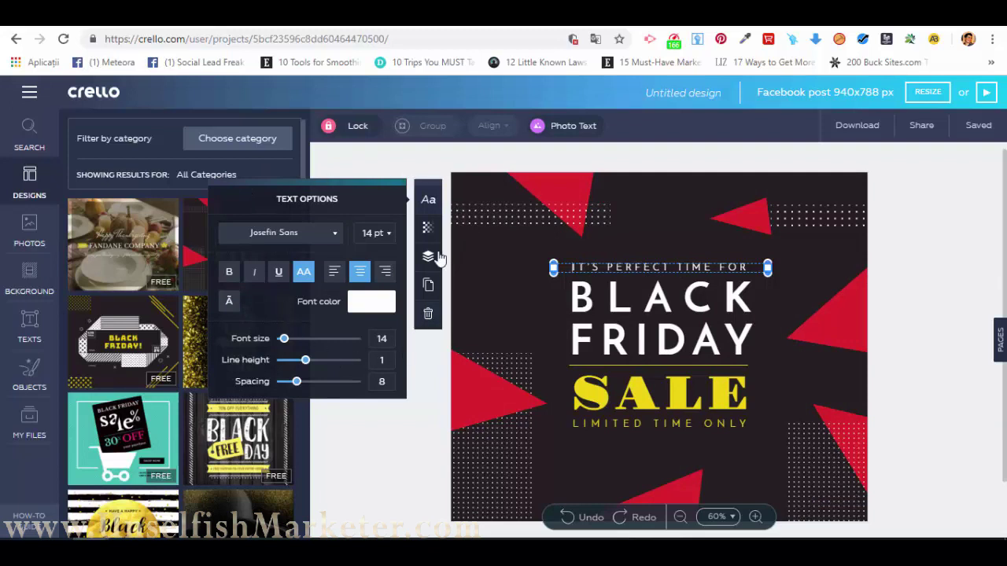
{"action": "left_click", "coordinate": [335, 234]}
{"action": "left_click", "coordinate": [334, 233]}
{"action": "left_click", "coordinate": [389, 236]}
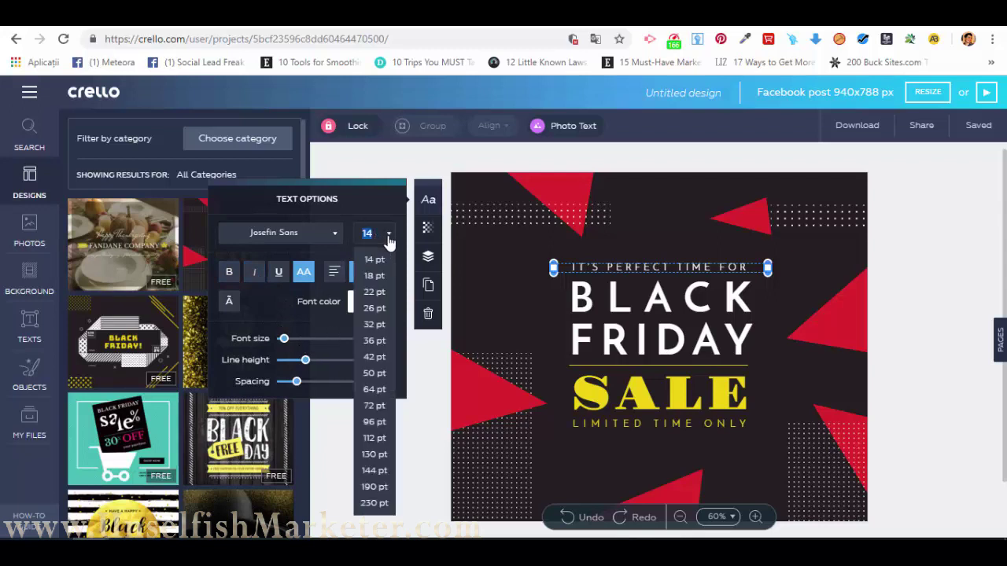
{"action": "left_click", "coordinate": [388, 236]}
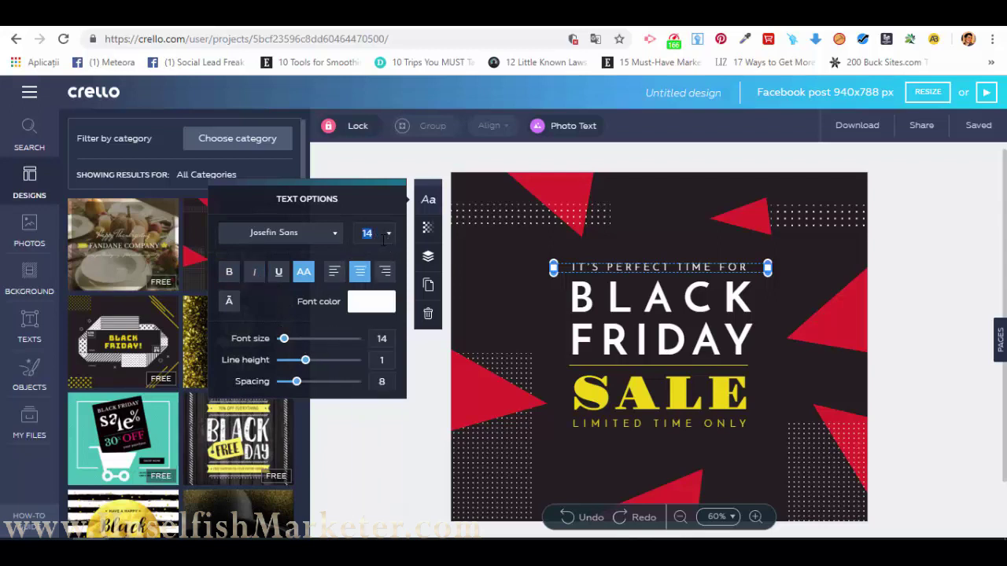
{"action": "left_click", "coordinate": [376, 300]}
{"action": "left_click", "coordinate": [275, 257]}
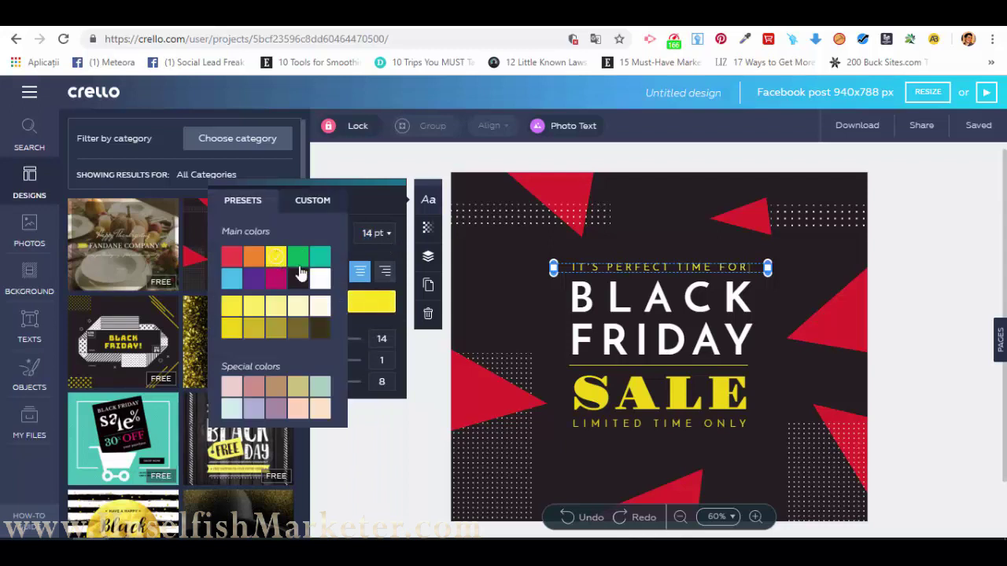
Try the transparency control on the "It's perfect time for" line, leaving it at 100.
{"action": "left_click", "coordinate": [429, 233]}
{"action": "mouse_move", "coordinate": [360, 263]}
{"action": "left_mouse_down"}
{"action": "mouse_move", "coordinate": [310, 260]}
{"action": "mouse_move", "coordinate": [360, 262]}
{"action": "left_mouse_up"}
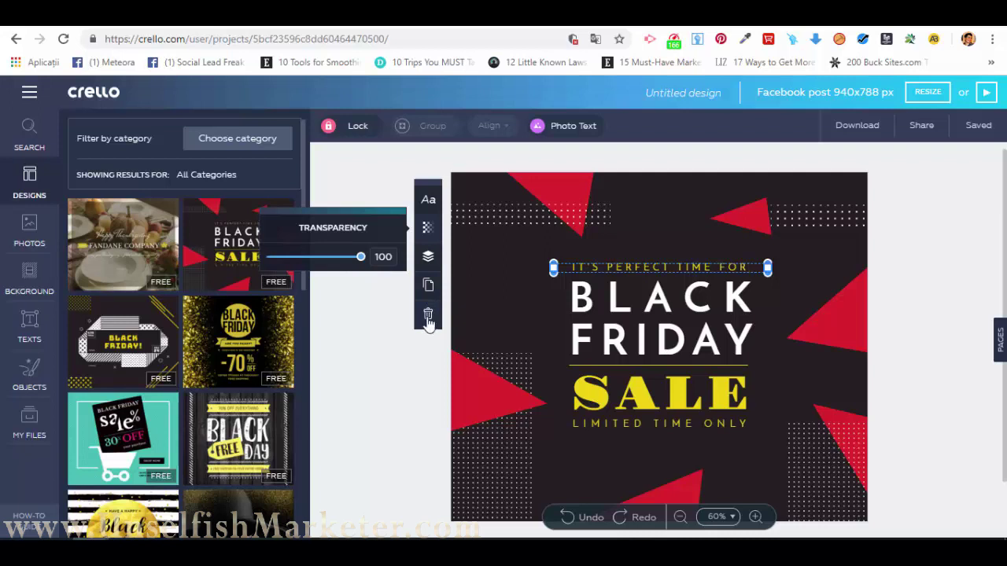
{"action": "left_click", "coordinate": [363, 295]}
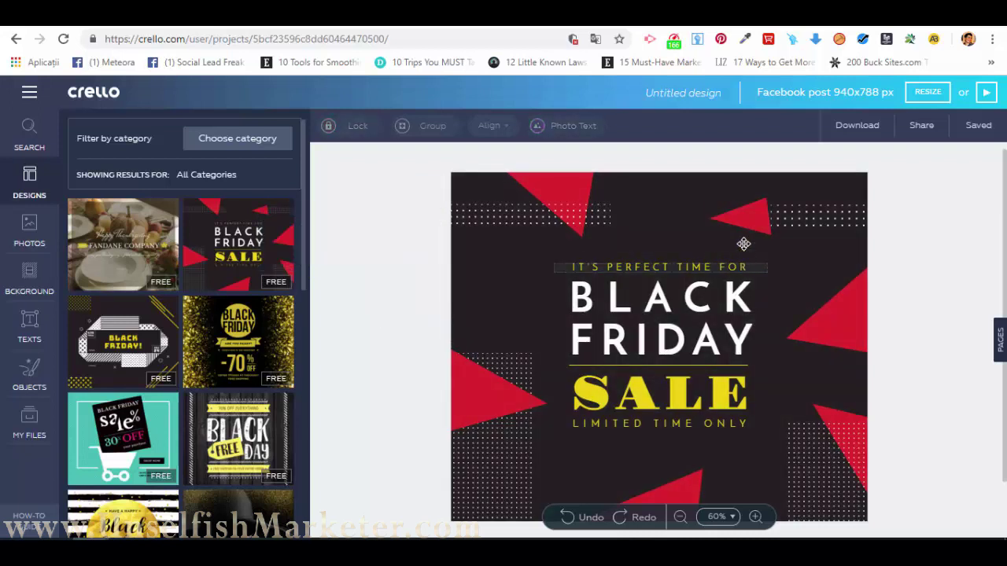
Try the editing options of the small red triangle above the text, flipping it horizontally and back again.
{"action": "left_click", "coordinate": [738, 219]}
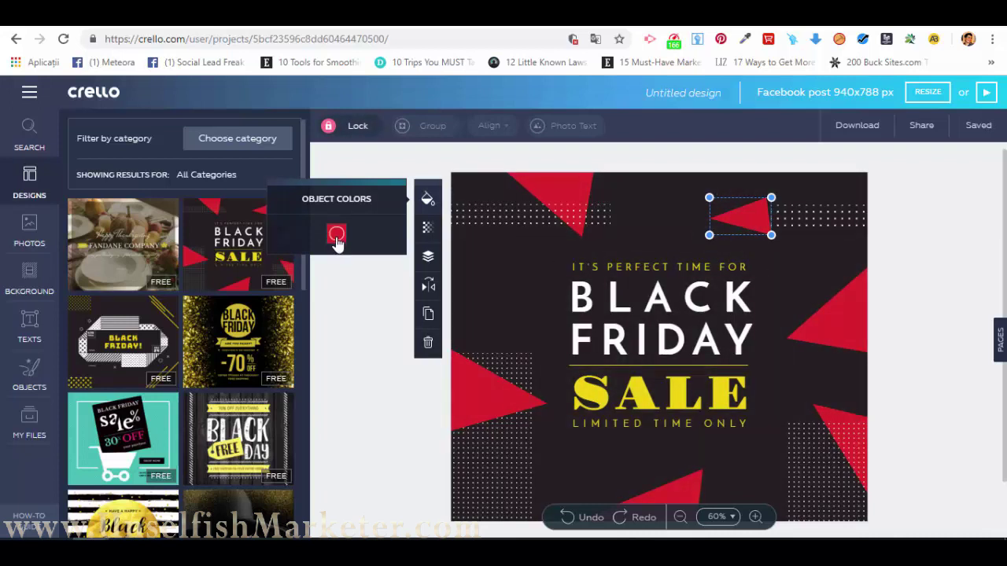
{"action": "left_click", "coordinate": [336, 236]}
{"action": "left_click", "coordinate": [428, 228]}
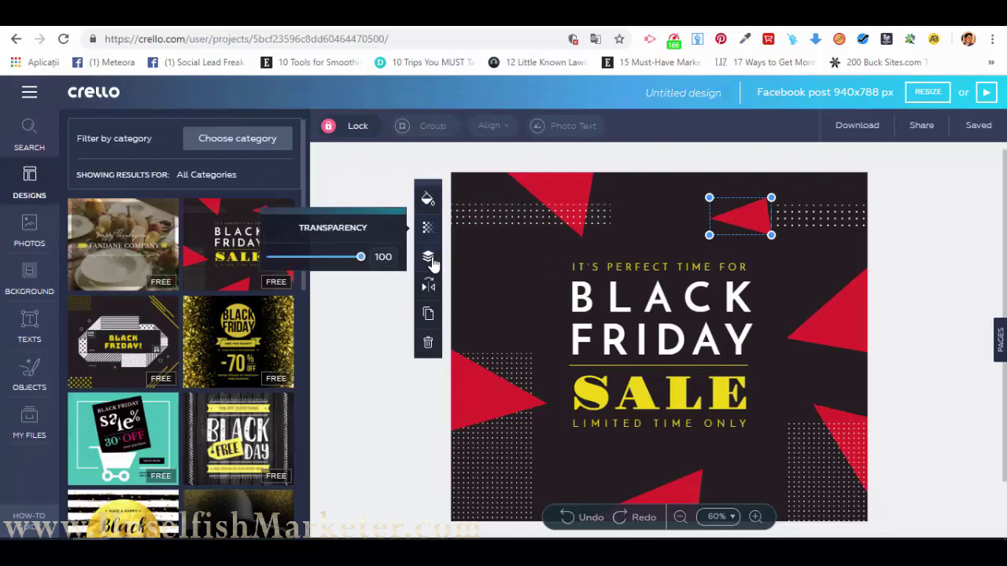
{"action": "left_click", "coordinate": [428, 258]}
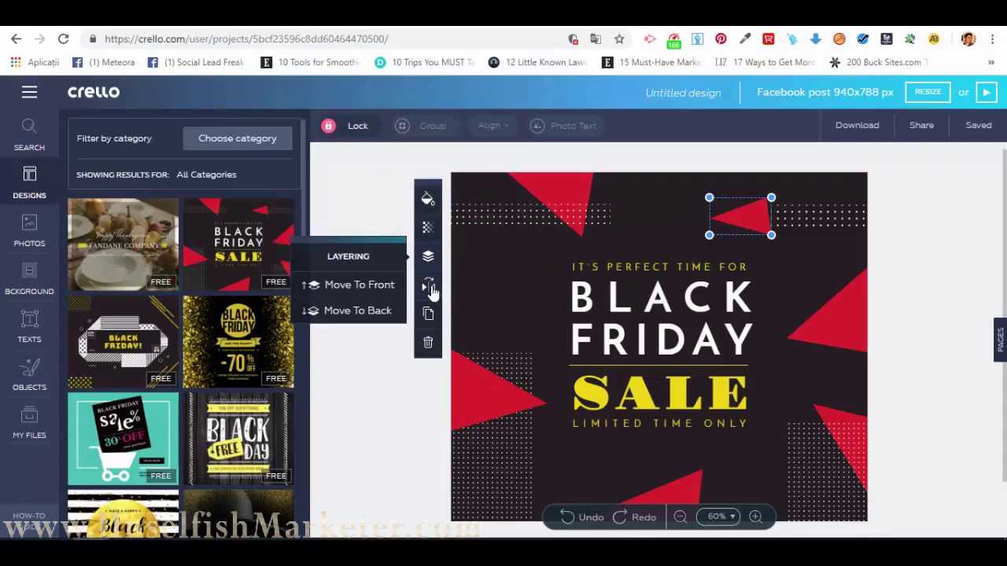
{"action": "left_click", "coordinate": [429, 287]}
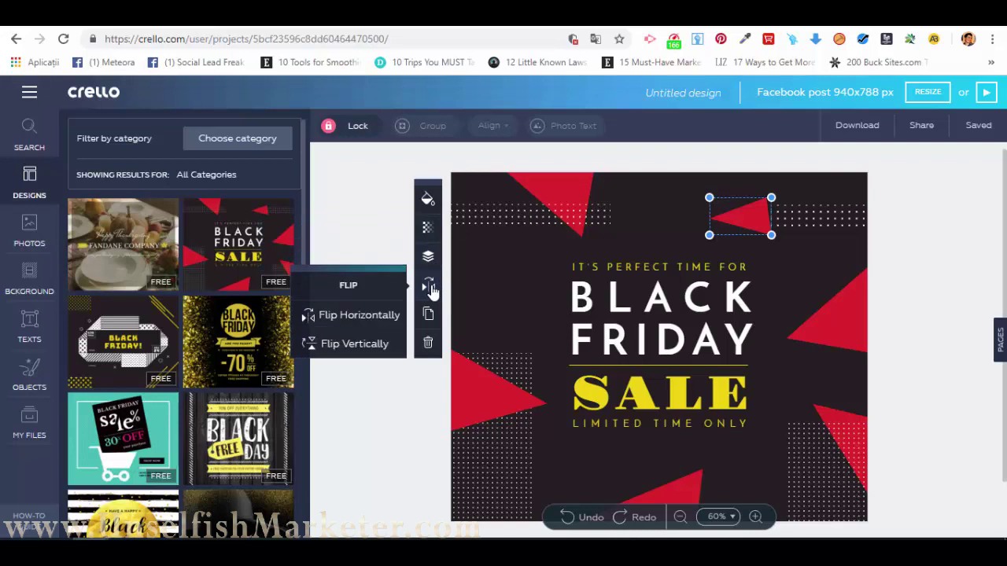
{"action": "left_click", "coordinate": [329, 317]}
{"action": "left_click", "coordinate": [328, 316]}
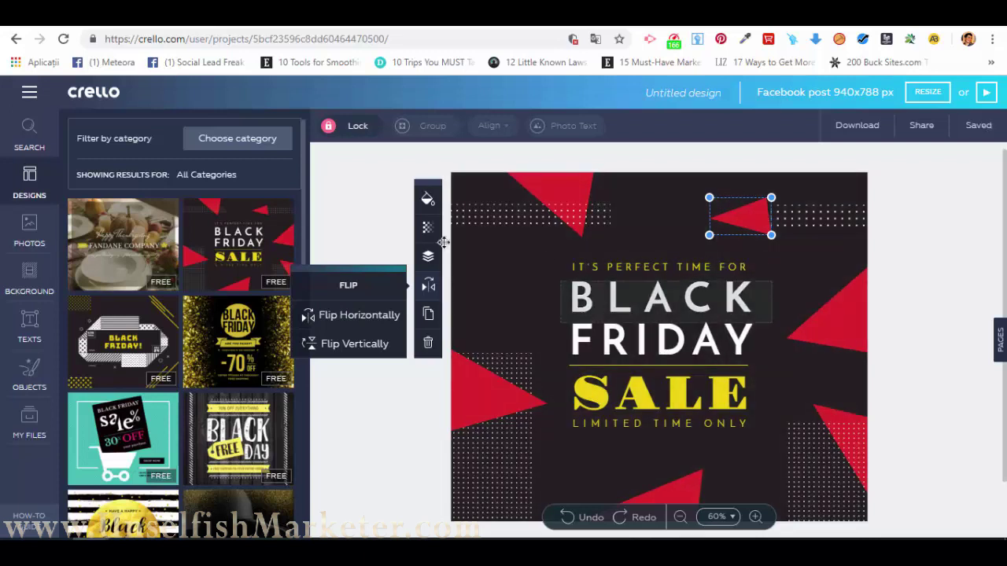
Recolor the design's background, trying yellow and black before settling on the darkest gray preset shade.
{"action": "left_click", "coordinate": [501, 294]}
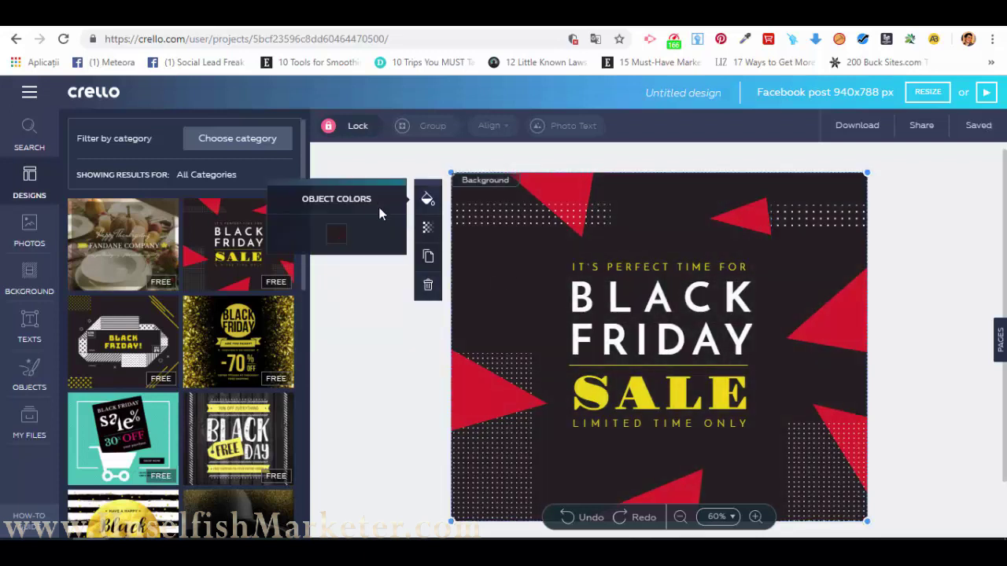
{"action": "left_click", "coordinate": [336, 234]}
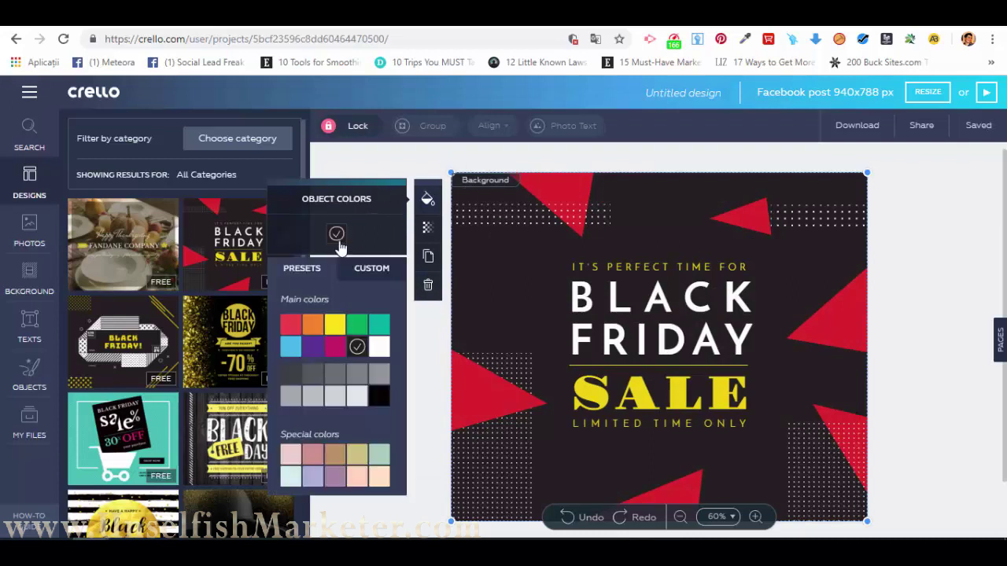
{"action": "left_click", "coordinate": [337, 330]}
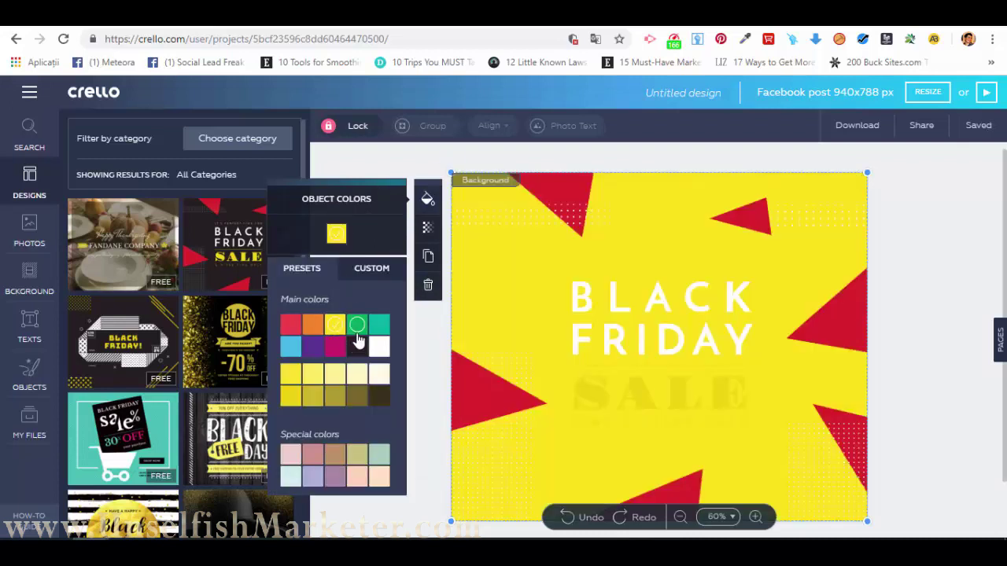
{"action": "left_click", "coordinate": [357, 346]}
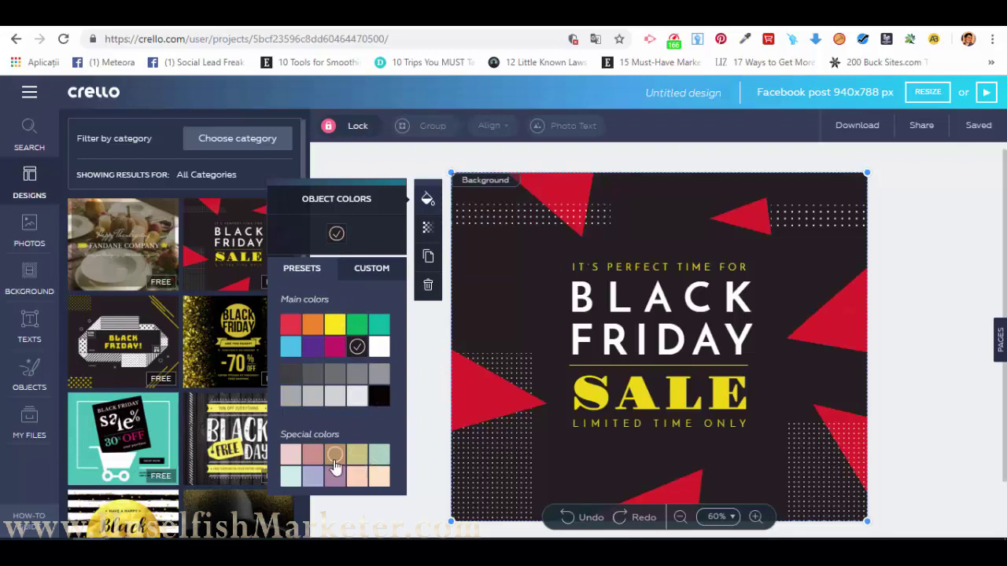
{"action": "left_click", "coordinate": [291, 376]}
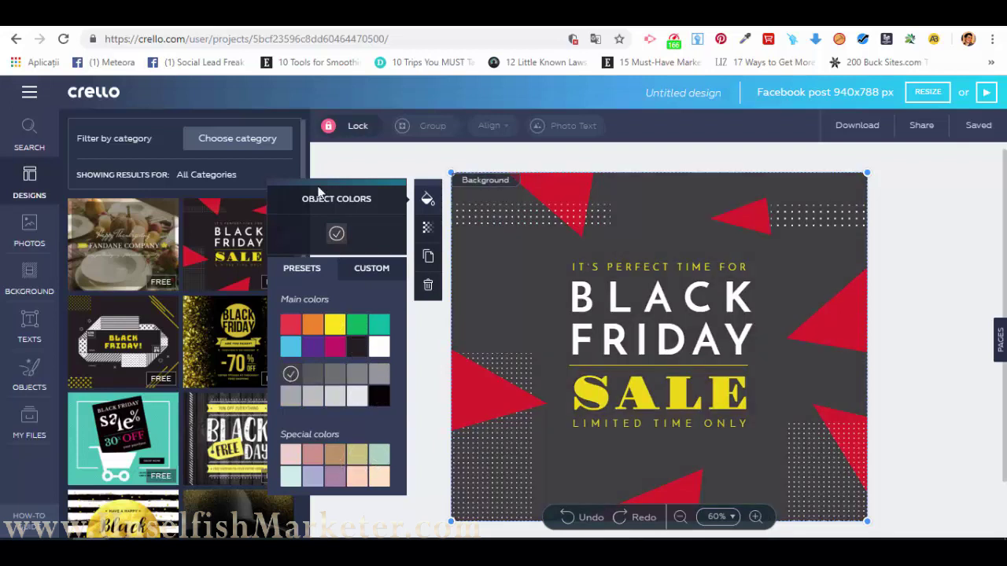
{"action": "left_click", "coordinate": [381, 160]}
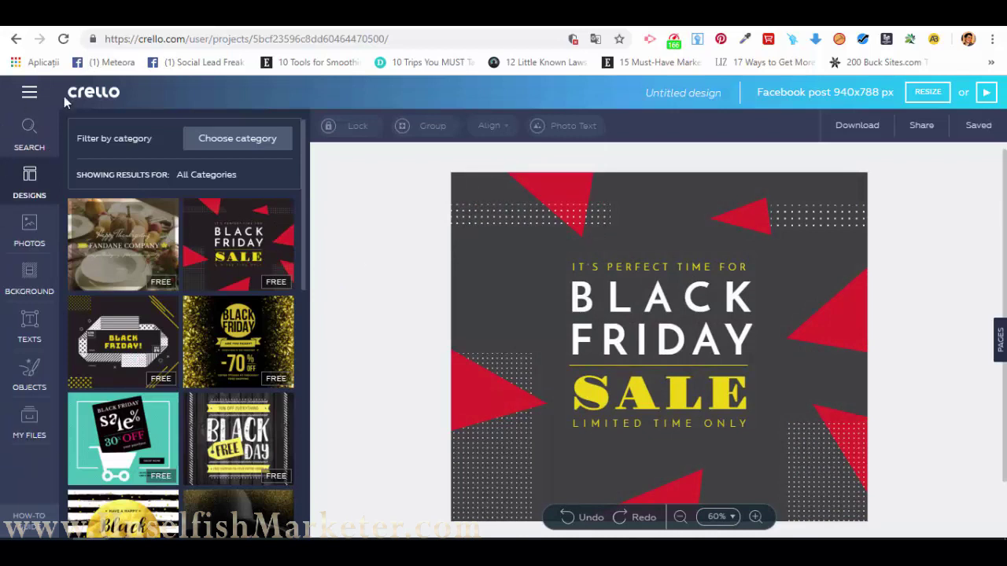
Insert the free photo of the cliff and valley landscape and shift it slightly up over the text.
{"action": "left_click", "coordinate": [31, 226]}
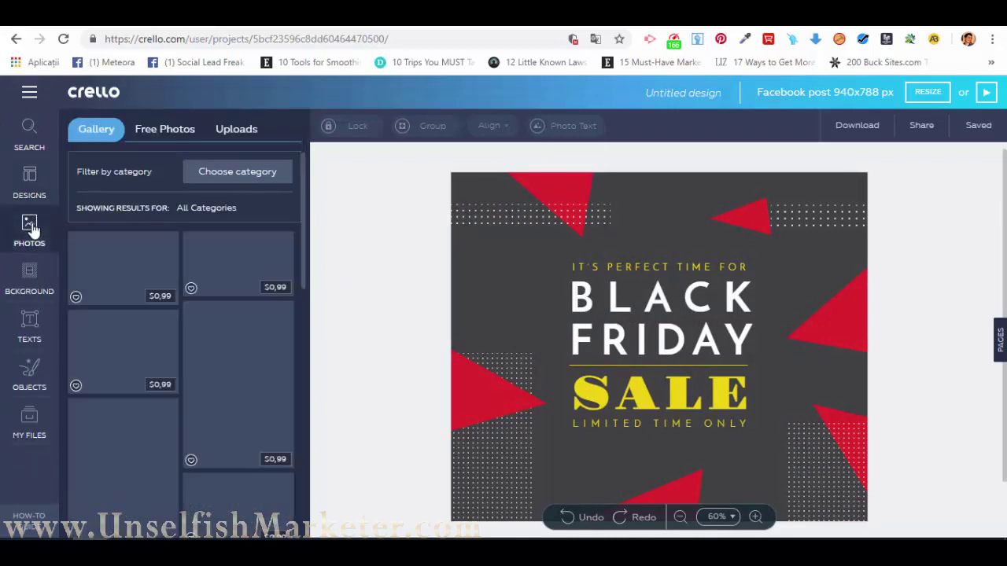
{"action": "left_click", "coordinate": [163, 133]}
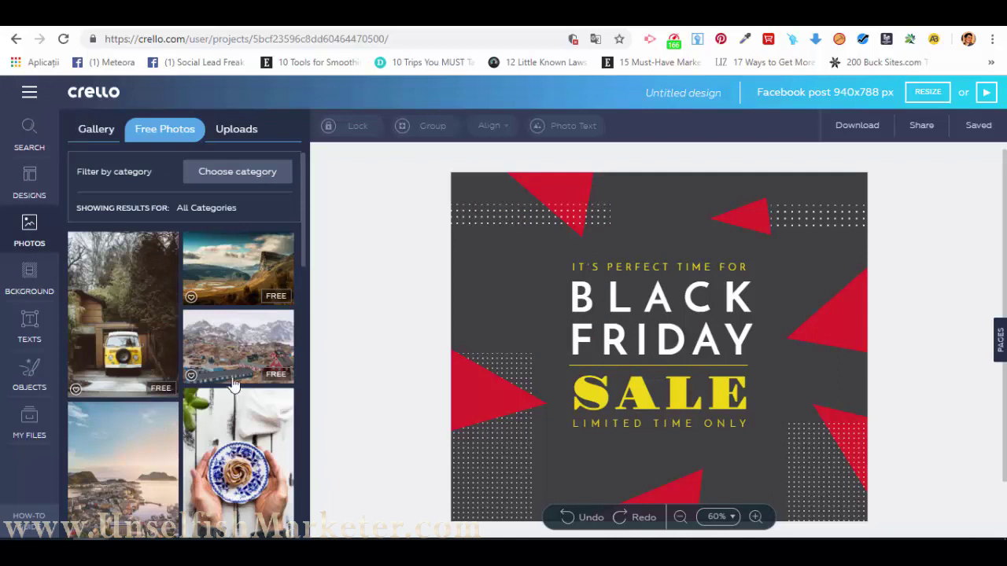
{"action": "left_click", "coordinate": [241, 275]}
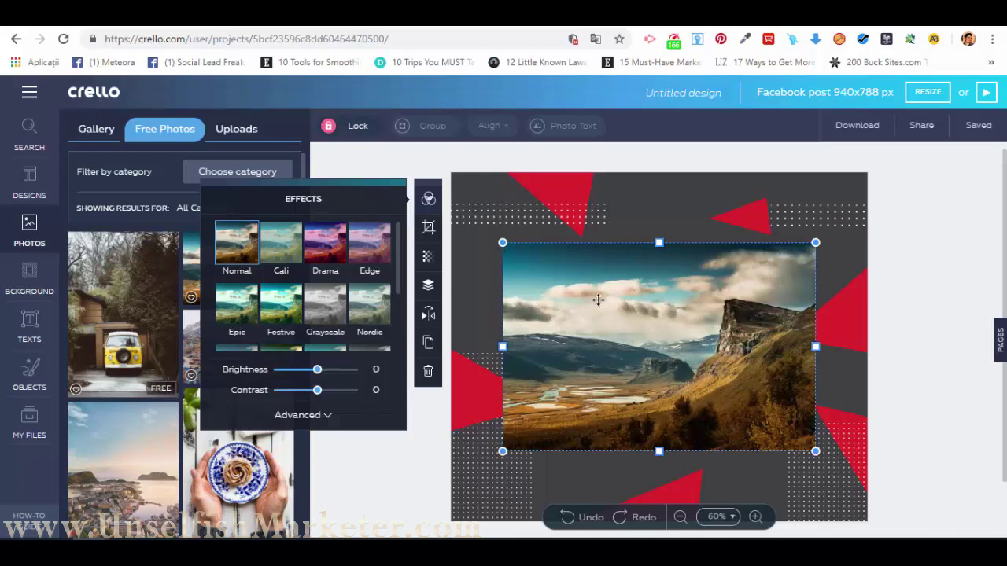
{"action": "mouse_move", "coordinate": [632, 296]}
{"action": "left_mouse_down"}
{"action": "mouse_move", "coordinate": [736, 261]}
{"action": "mouse_move", "coordinate": [623, 279]}
{"action": "left_mouse_up"}
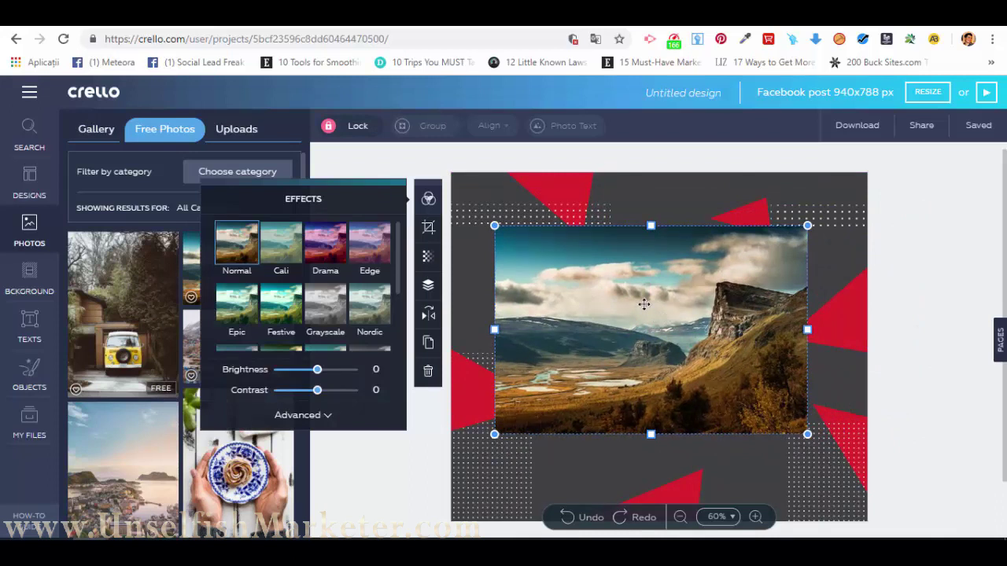
Try image effects on the landscape photo, previewing Drama, then using Normal with brightness -2 and a strong vignette.
{"action": "left_click", "coordinate": [326, 246]}
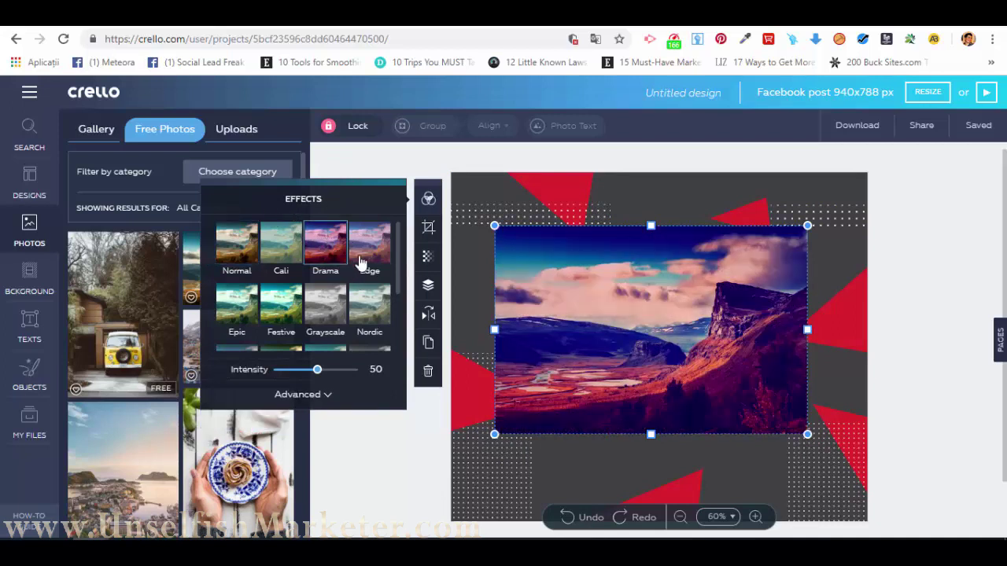
{"action": "left_click", "coordinate": [236, 249]}
{"action": "left_click", "coordinate": [324, 417]}
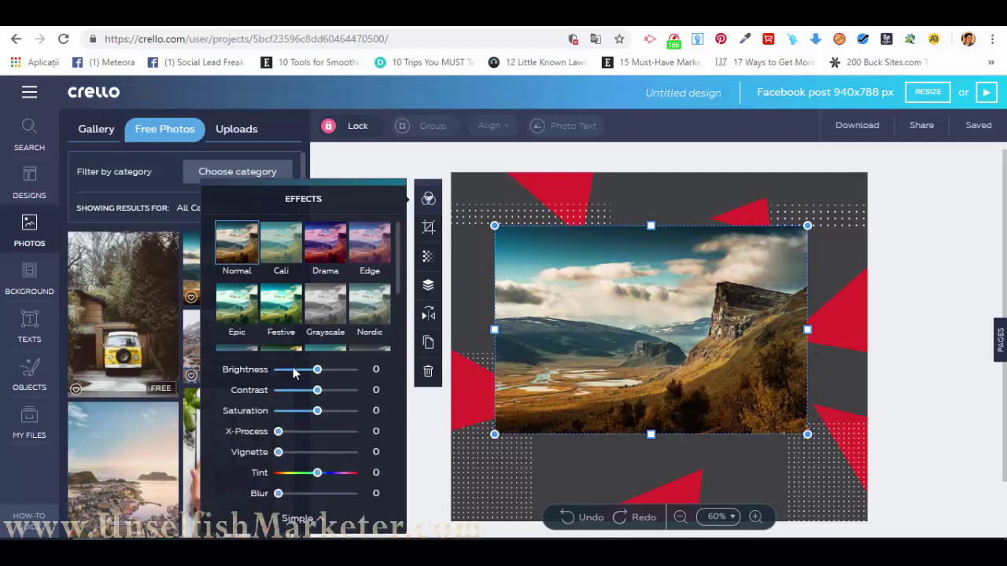
{"action": "mouse_move", "coordinate": [318, 373]}
{"action": "left_mouse_down"}
{"action": "mouse_move", "coordinate": [336, 375]}
{"action": "mouse_move", "coordinate": [319, 377]}
{"action": "mouse_move", "coordinate": [331, 390]}
{"action": "mouse_move", "coordinate": [316, 391]}
{"action": "left_mouse_up"}
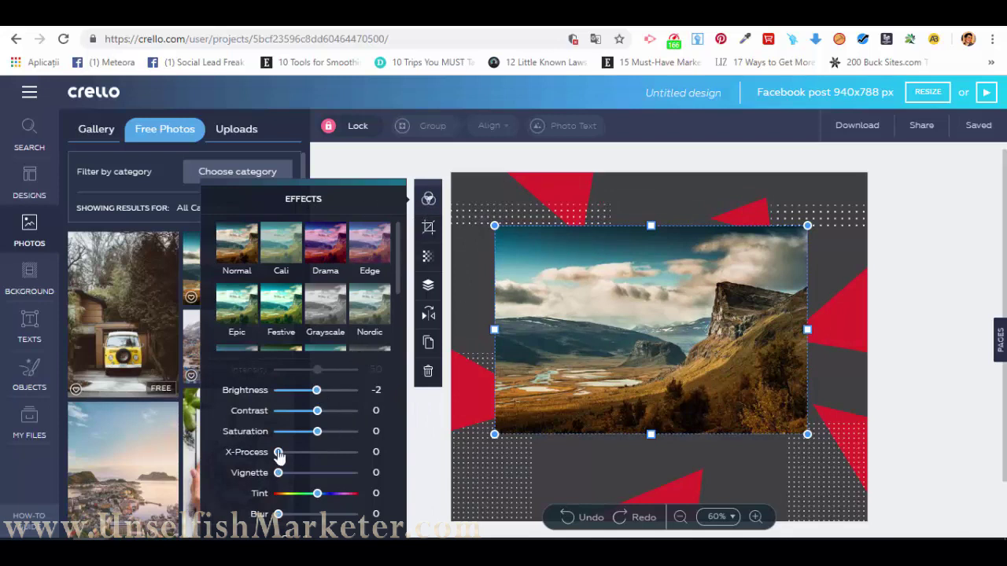
{"action": "left_click_drag", "start_coordinate": [285, 479], "coordinate": [357, 478]}
{"action": "left_click", "coordinate": [423, 427]}
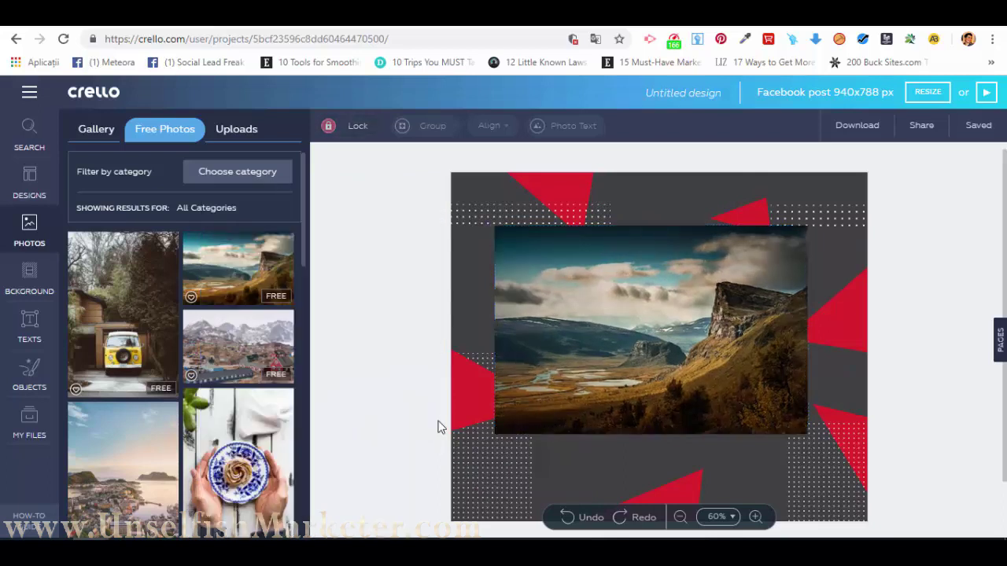
Shrink the landscape photo from its upper-left corner, then delete it from the design.
{"action": "left_click", "coordinate": [618, 318]}
{"action": "left_click_drag", "start_coordinate": [495, 225], "coordinate": [534, 252]}
{"action": "left_click", "coordinate": [496, 218]}
{"action": "left_click", "coordinate": [491, 225]}
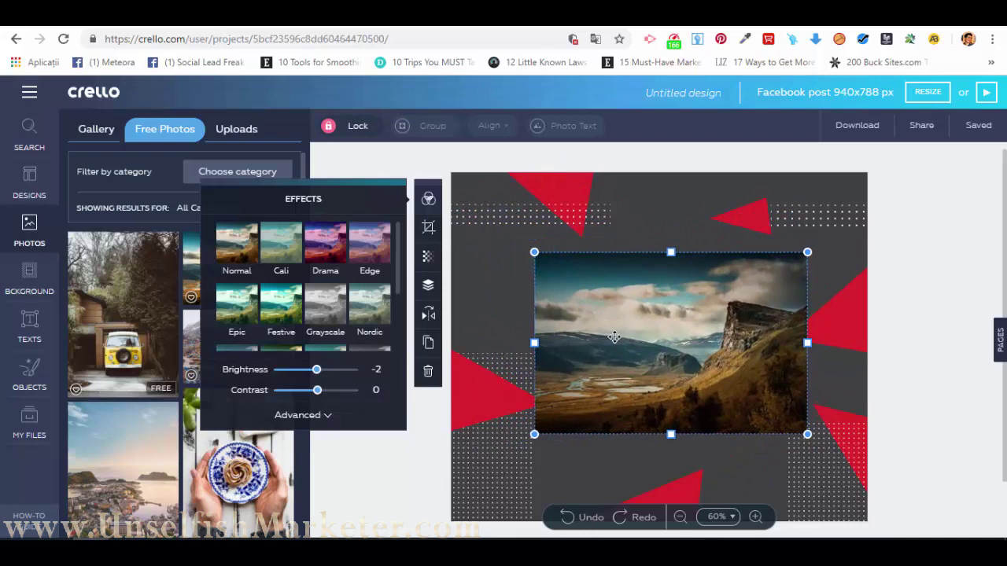
{"action": "left_click", "coordinate": [428, 372]}
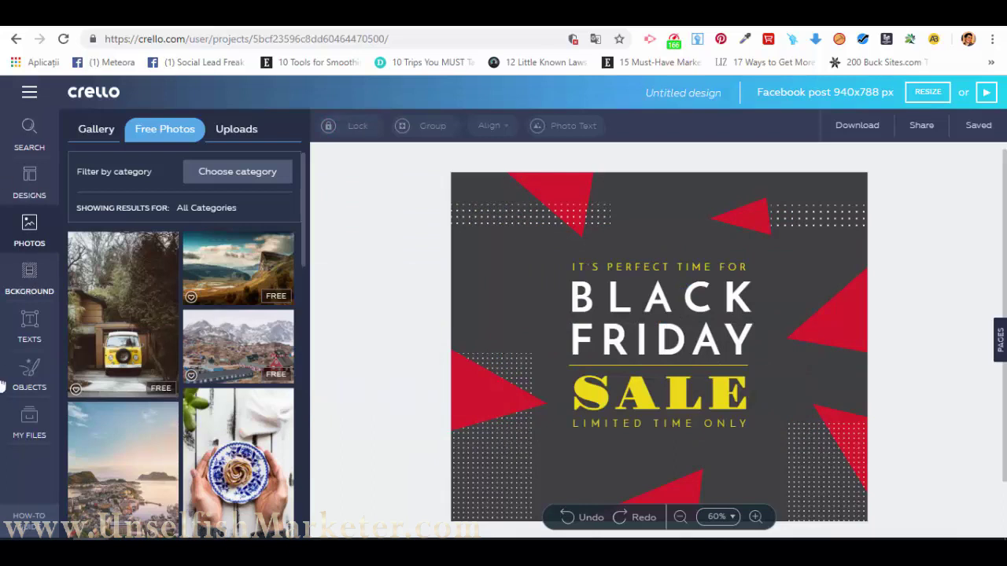
Browse the available background patterns, colors and uploaded images.
{"action": "left_click", "coordinate": [29, 281]}
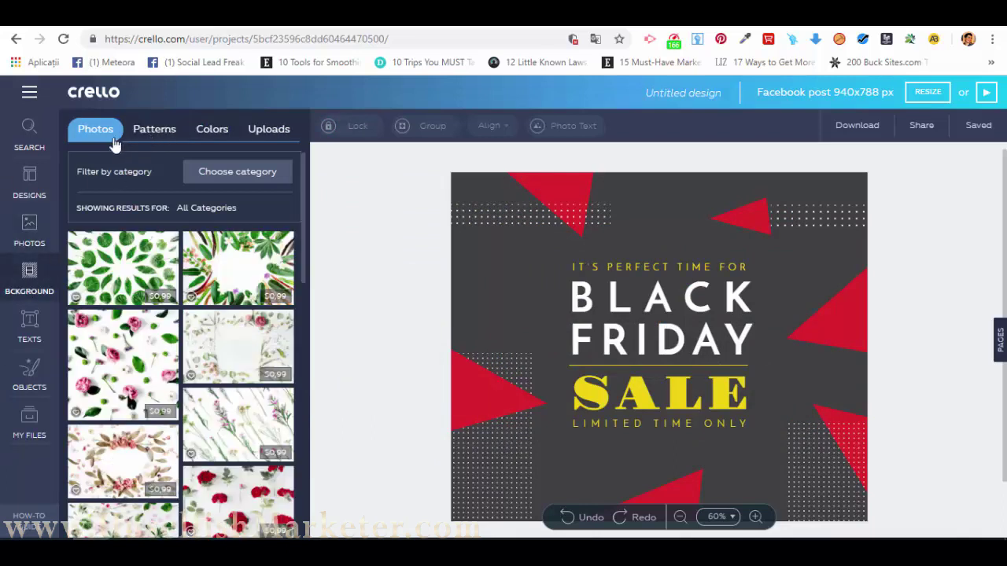
{"action": "left_click", "coordinate": [157, 133]}
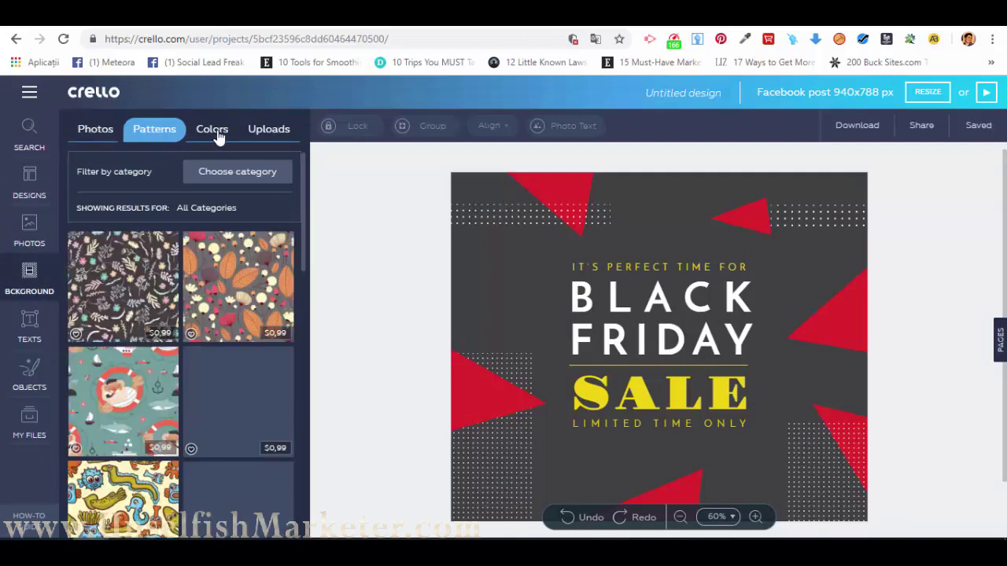
{"action": "left_click", "coordinate": [211, 130]}
{"action": "left_click", "coordinate": [269, 132]}
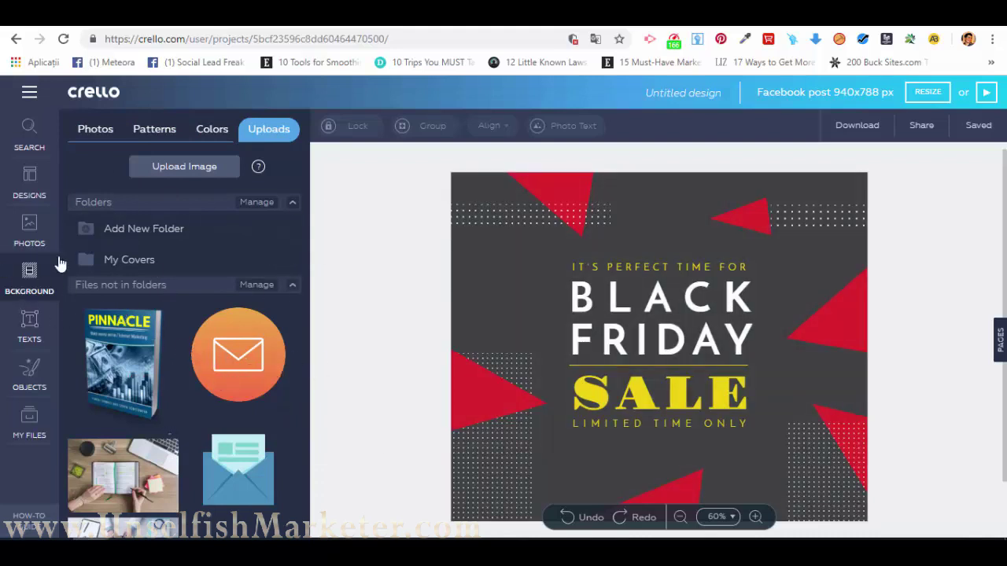
Add a heading text box to the design.
{"action": "left_click", "coordinate": [26, 323]}
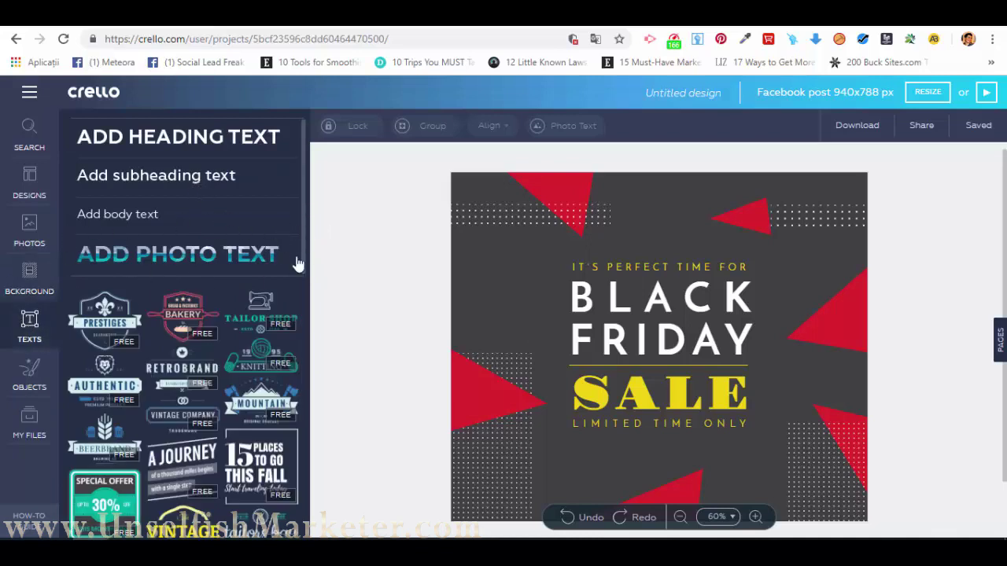
{"action": "left_click", "coordinate": [173, 140]}
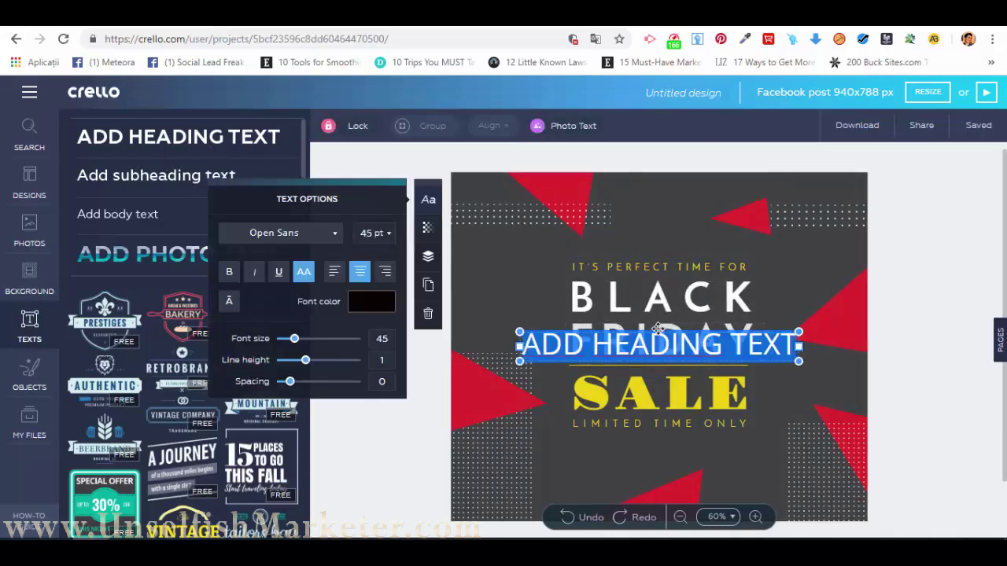
Add the yellow Vintage badge from the text designs, move it upward on the canvas, then delete it.
{"action": "left_click", "coordinate": [393, 162]}
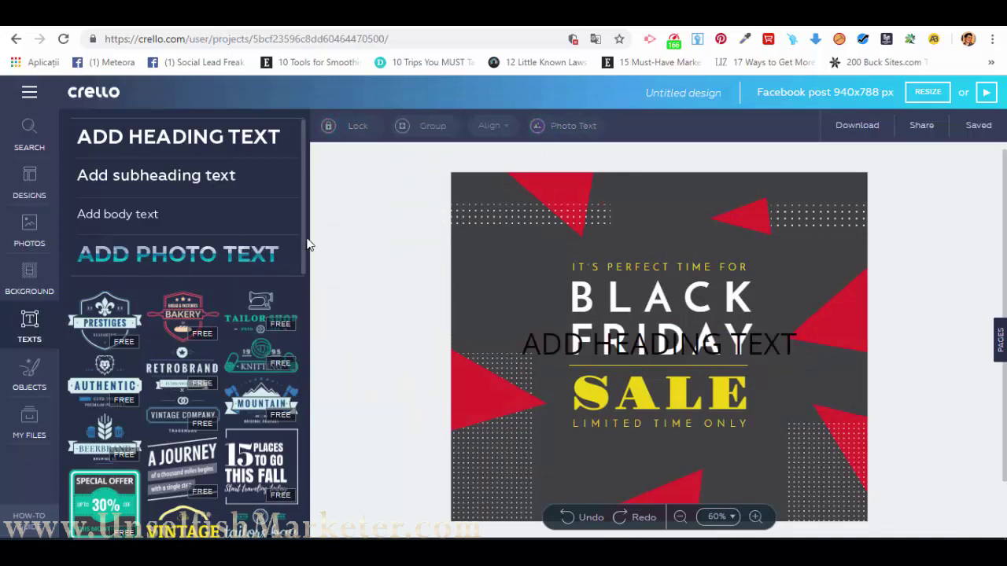
{"action": "left_click_drag", "start_coordinate": [302, 235], "coordinate": [288, 337]}
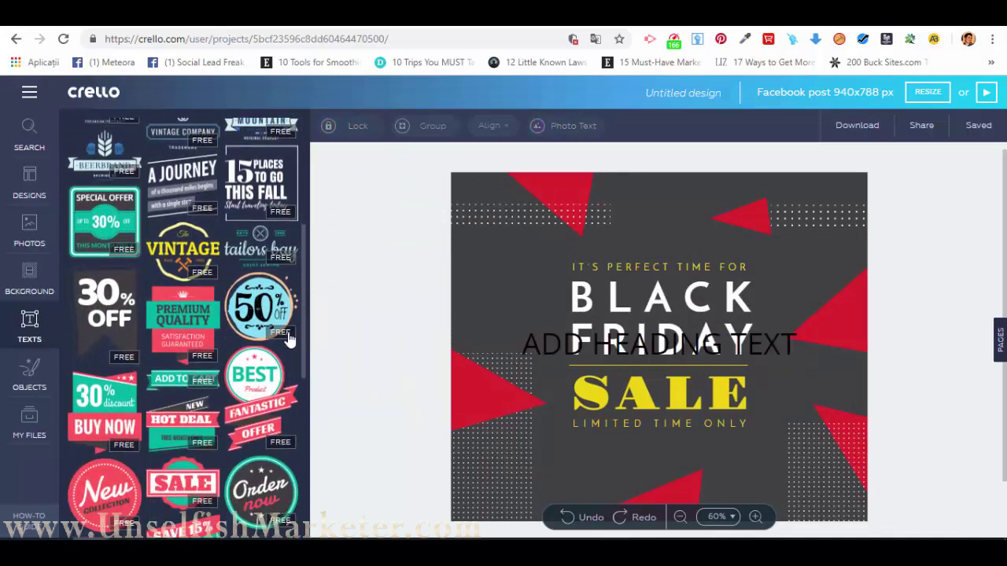
{"action": "left_click", "coordinate": [197, 249]}
{"action": "left_click_drag", "start_coordinate": [692, 267], "coordinate": [681, 225]}
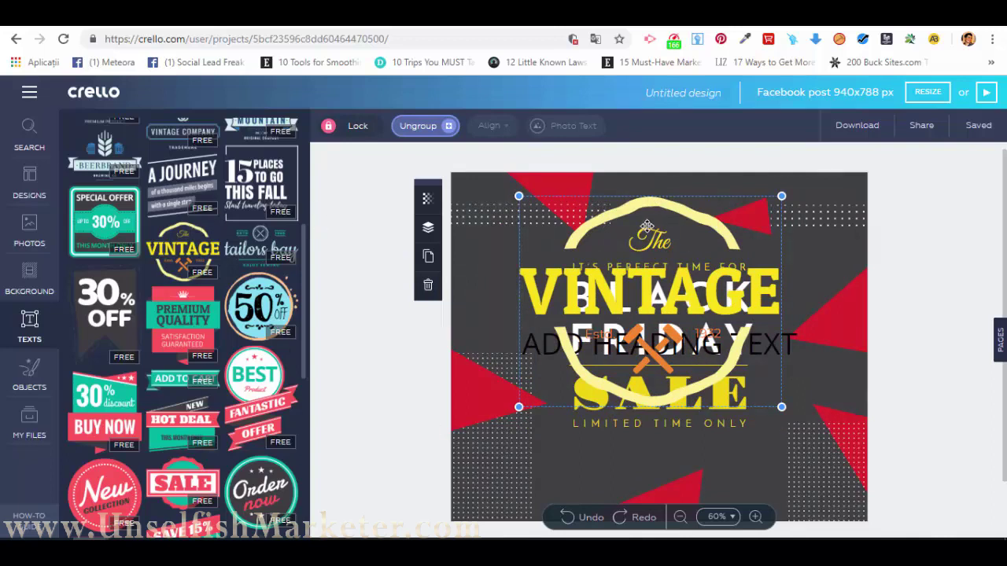
{"action": "key", "text": "Delete"}
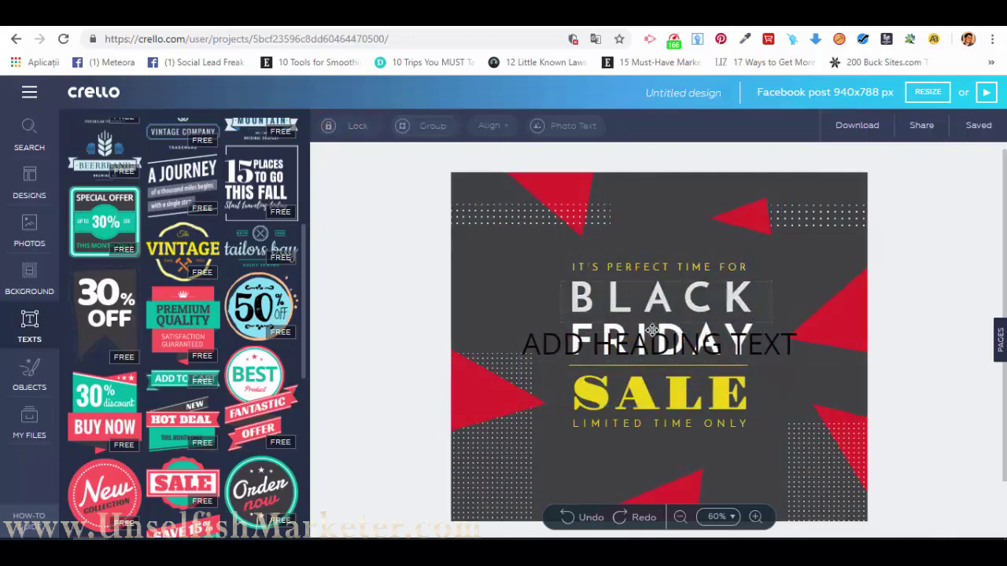
Delete the added heading text box that overlaps the word FRIDAY.
{"action": "left_click", "coordinate": [663, 337]}
{"action": "left_click_drag", "start_coordinate": [658, 333], "coordinate": [601, 354]}
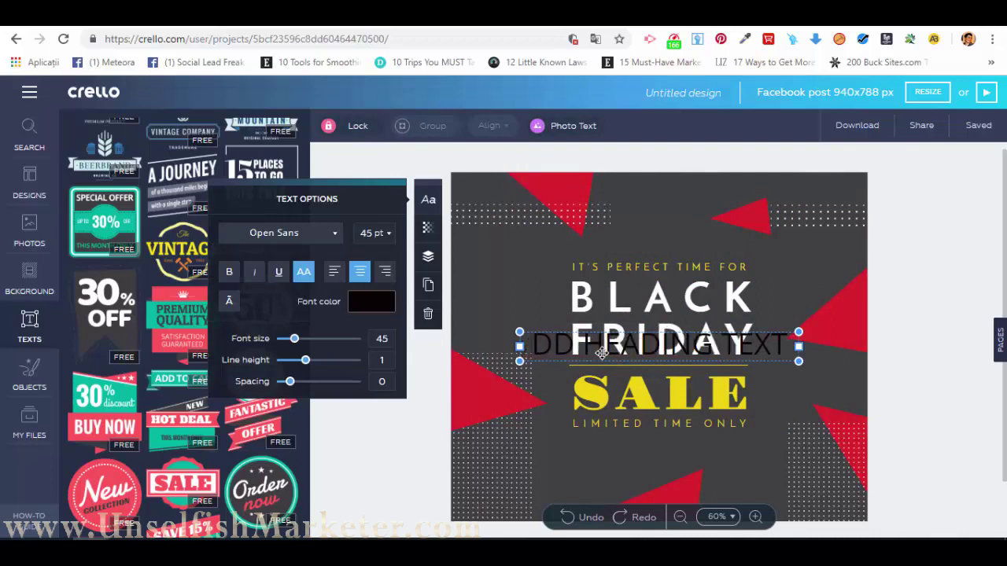
{"action": "left_click", "coordinate": [428, 314]}
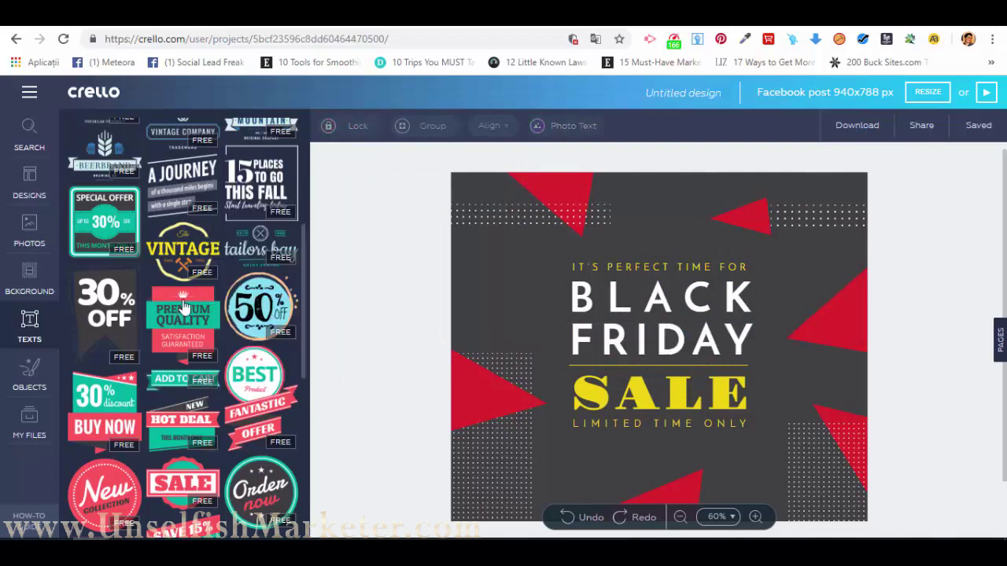
Try the 30% OFF text design in the upper-left area of the post, ungrouping and regrouping its elements before deleting it.
{"action": "left_click", "coordinate": [106, 306]}
{"action": "left_click_drag", "start_coordinate": [652, 307], "coordinate": [531, 221]}
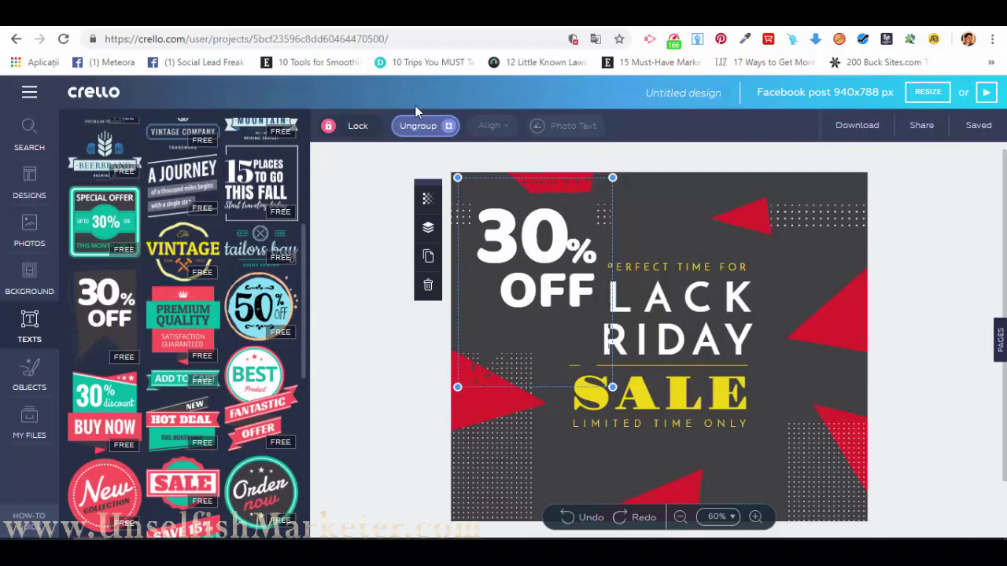
{"action": "left_click", "coordinate": [447, 126]}
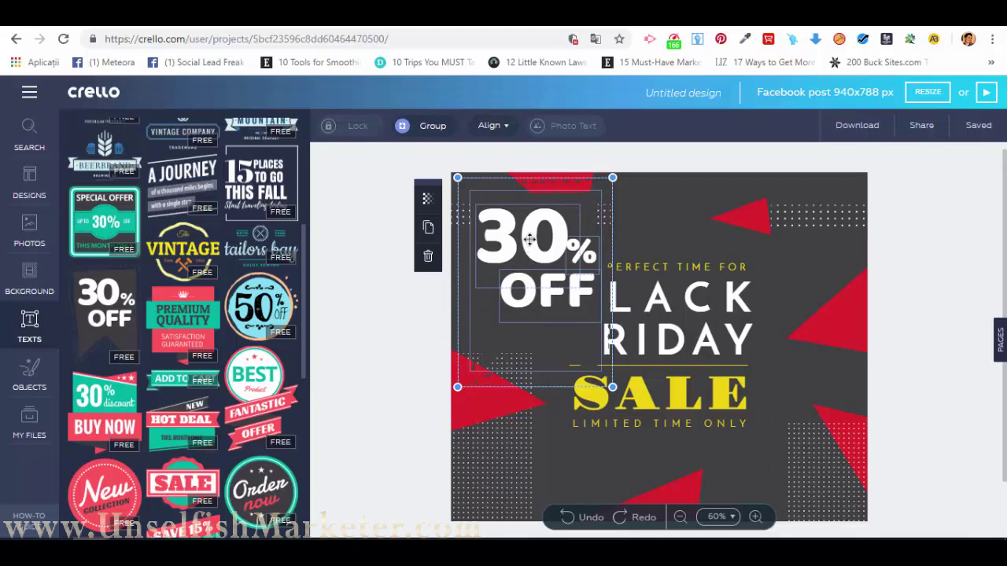
{"action": "left_click", "coordinate": [428, 127]}
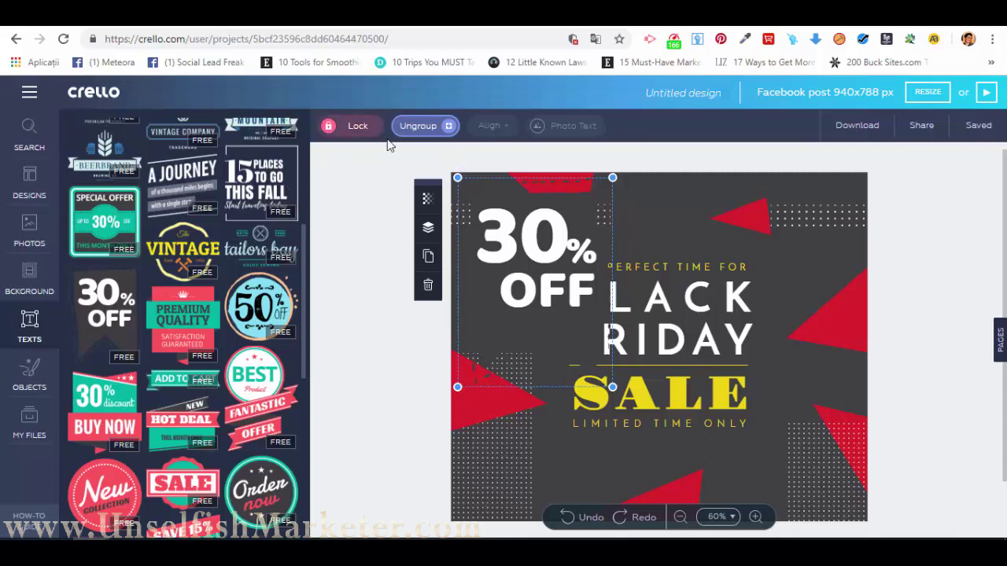
{"action": "left_click", "coordinate": [428, 286]}
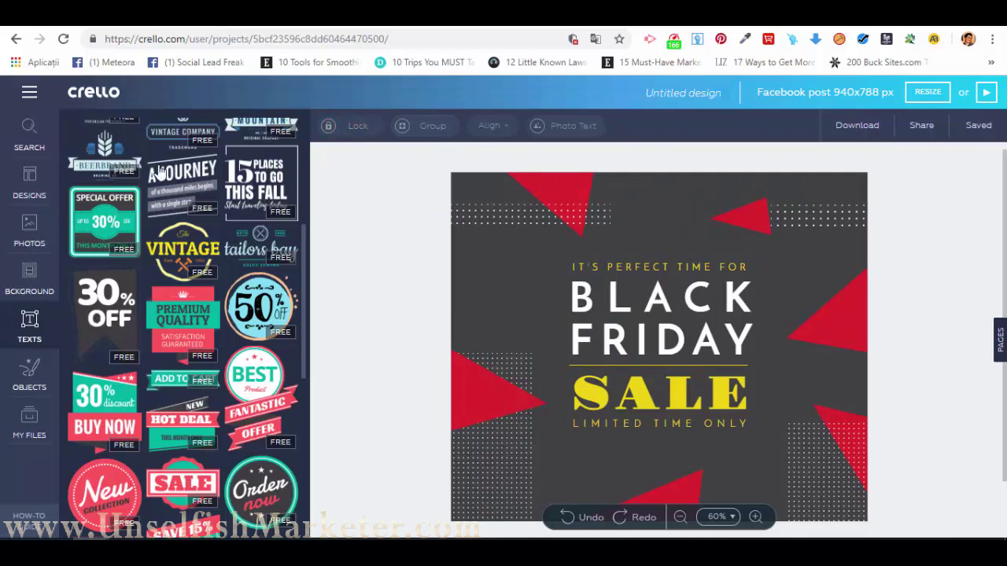
Browse the object library's shapes, icons, illustrations, lines, borders and stickers.
{"action": "left_click", "coordinate": [37, 379]}
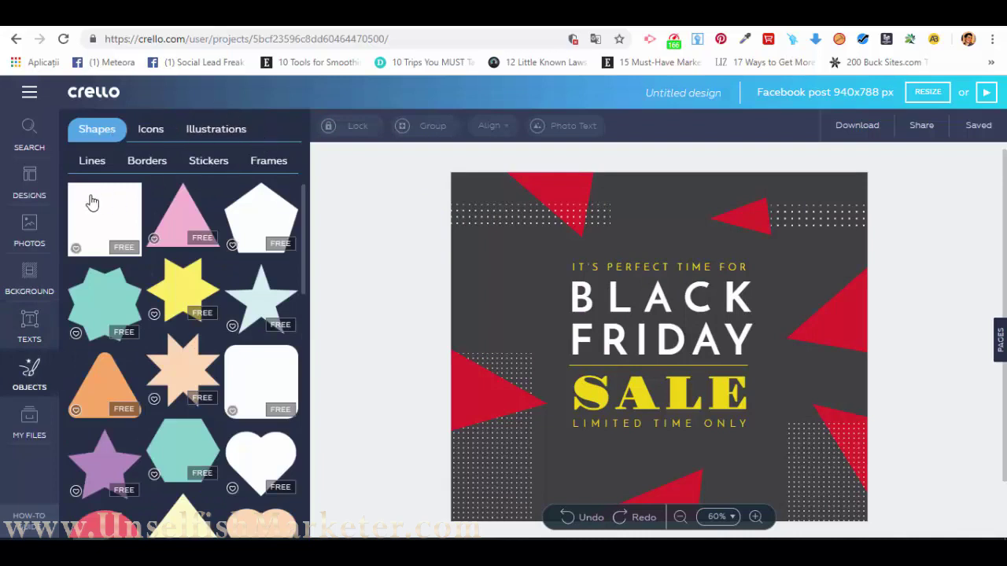
{"action": "left_click", "coordinate": [153, 133]}
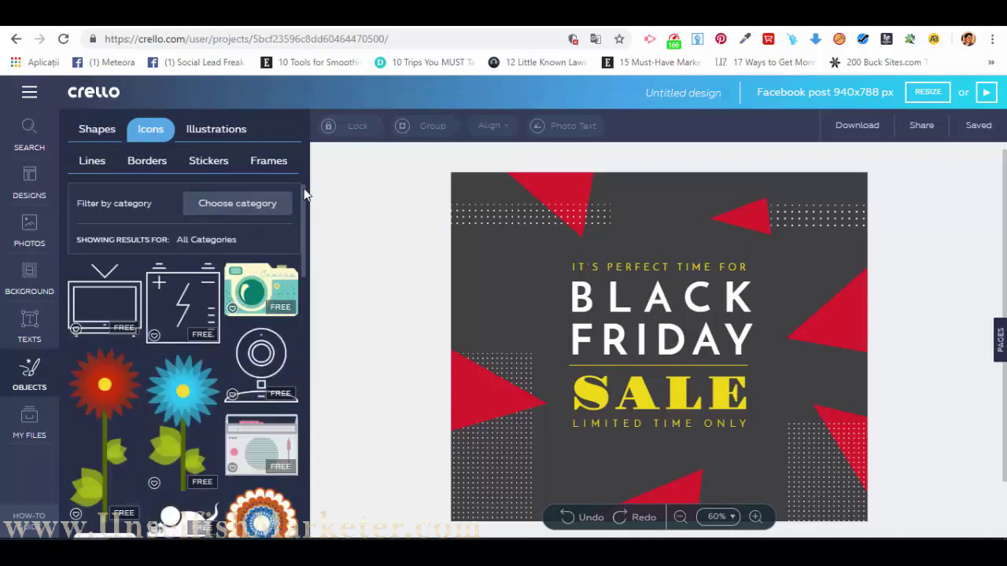
{"action": "left_click", "coordinate": [211, 130]}
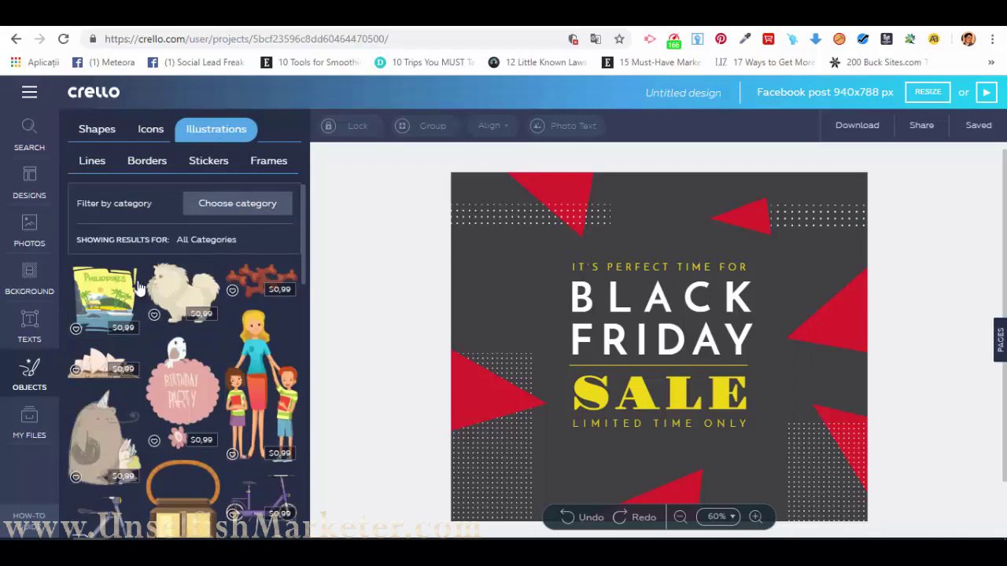
{"action": "left_click", "coordinate": [93, 163]}
{"action": "left_click", "coordinate": [160, 168]}
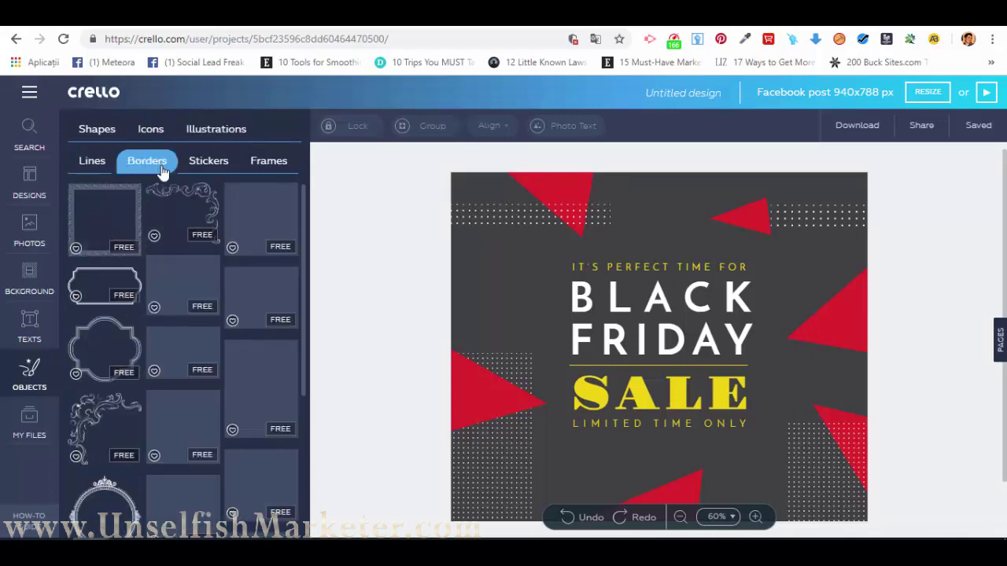
{"action": "left_click", "coordinate": [215, 170]}
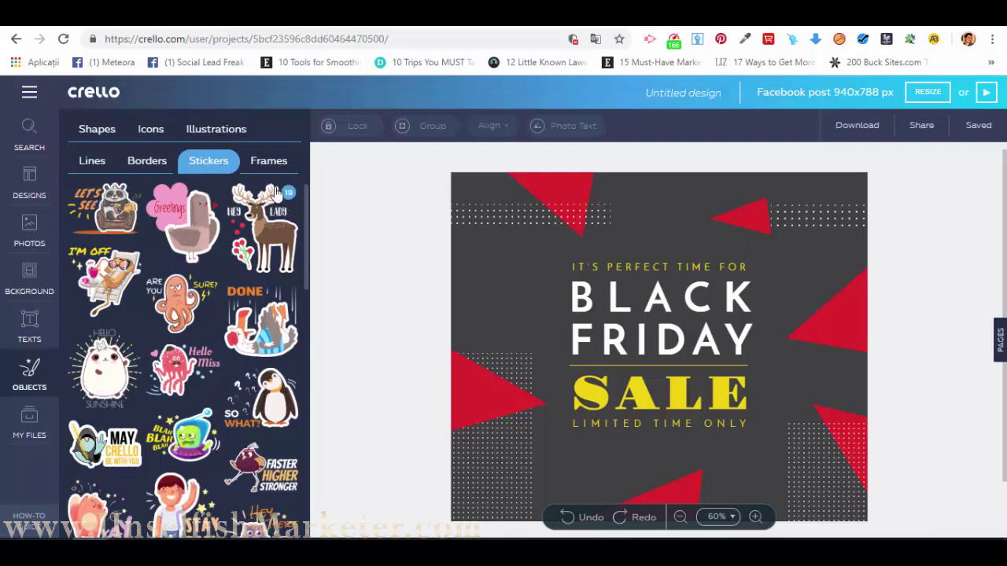
Add the "It's Okay" beaver sticker from the deer sticker's set, move it toward the design's left edge, then delete it.
{"action": "left_click", "coordinate": [268, 233]}
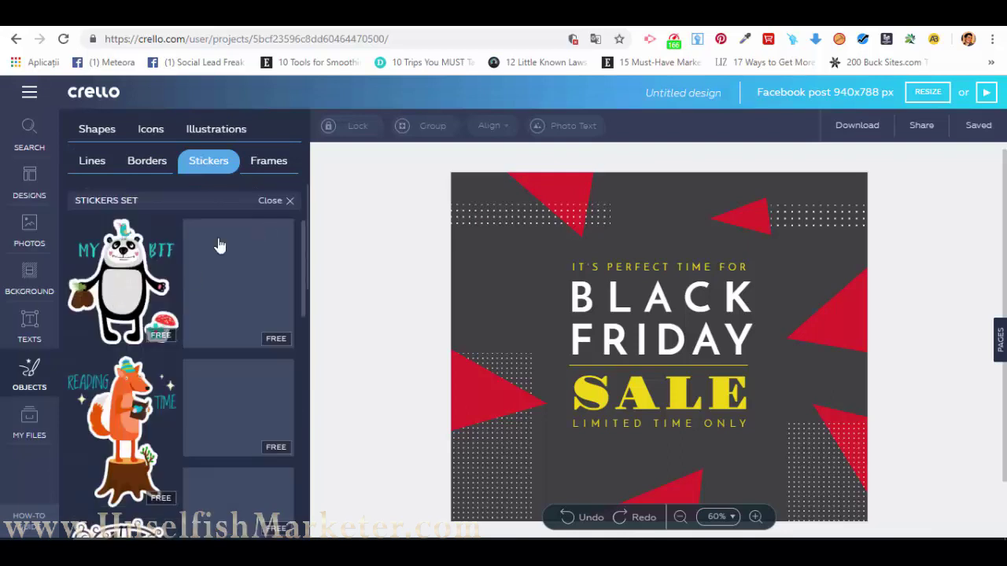
{"action": "left_click", "coordinate": [256, 319]}
{"action": "left_click_drag", "start_coordinate": [554, 315], "coordinate": [460, 305]}
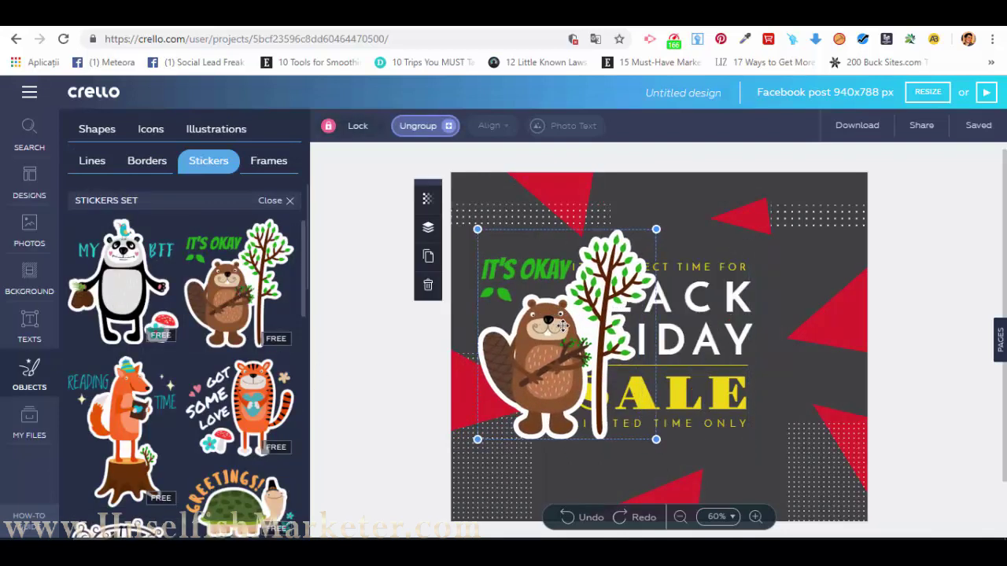
{"action": "left_click", "coordinate": [429, 286]}
View the photo frames, then place the uploaded orange envelope image on the design and delete it.
{"action": "left_click", "coordinate": [259, 165]}
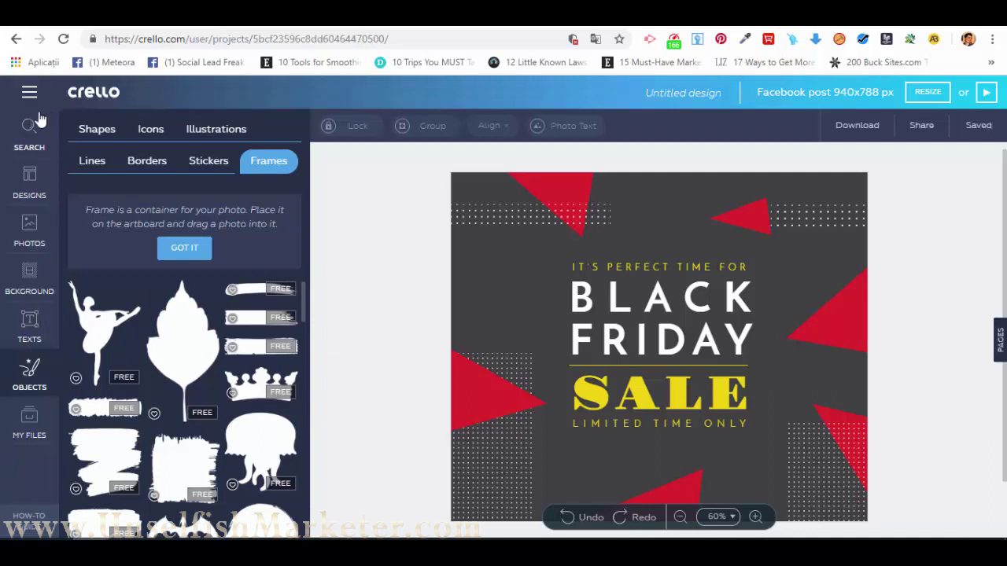
{"action": "left_click", "coordinate": [29, 431]}
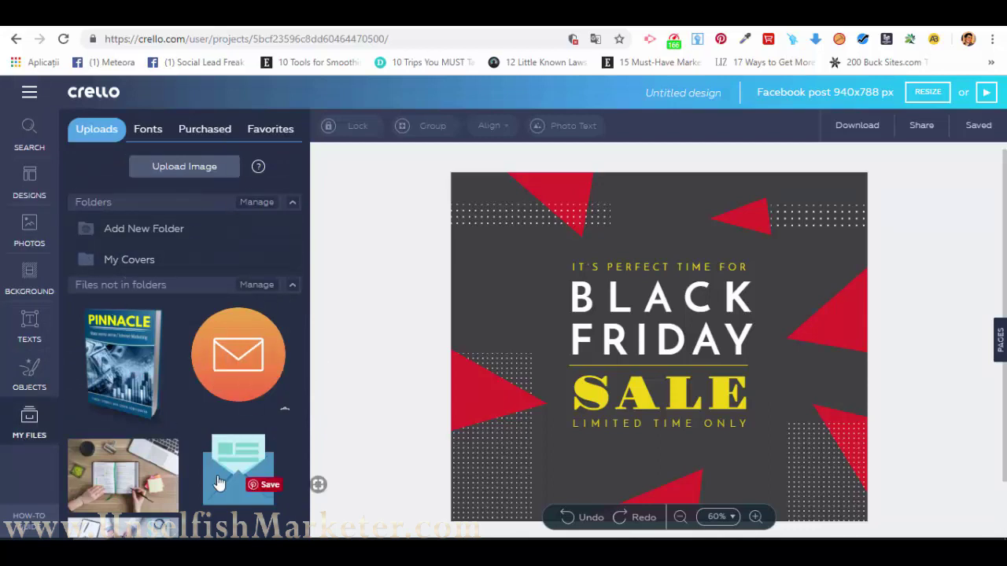
{"action": "left_click_drag", "start_coordinate": [226, 313], "coordinate": [301, 350]}
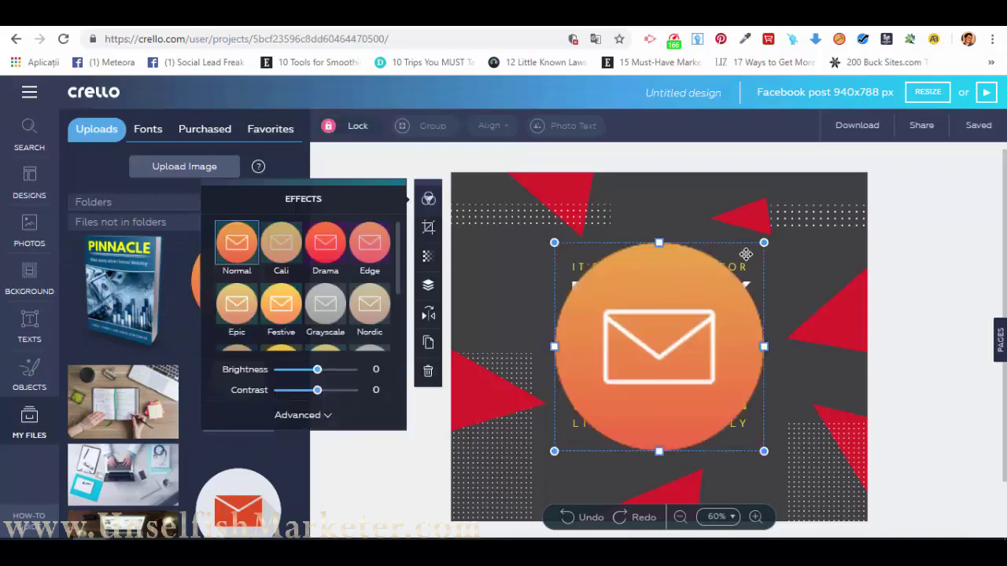
{"action": "left_click", "coordinate": [428, 372]}
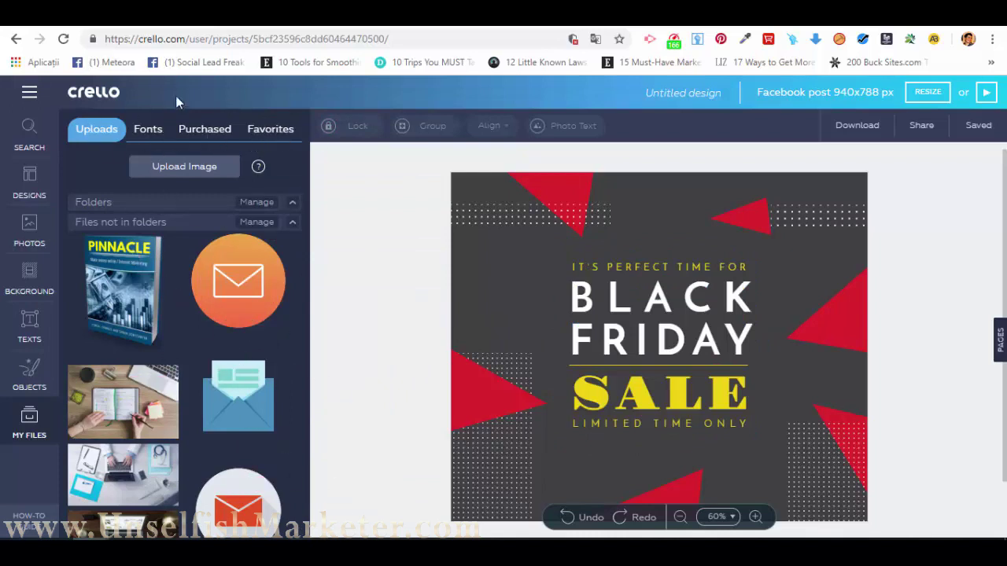
Look through the uploaded fonts, purchased items and favorites, then return to the uploaded images.
{"action": "left_click", "coordinate": [150, 130]}
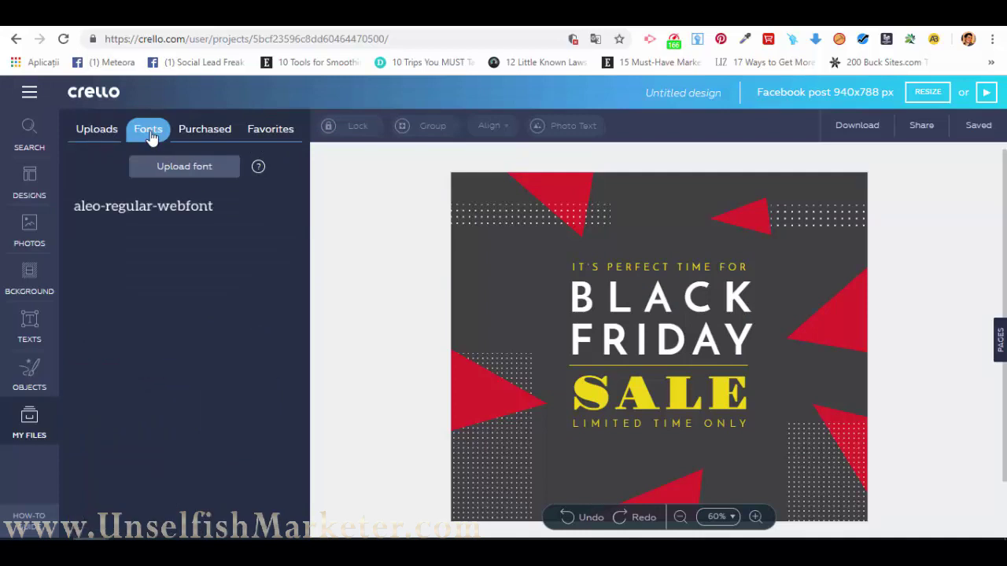
{"action": "left_click", "coordinate": [202, 137]}
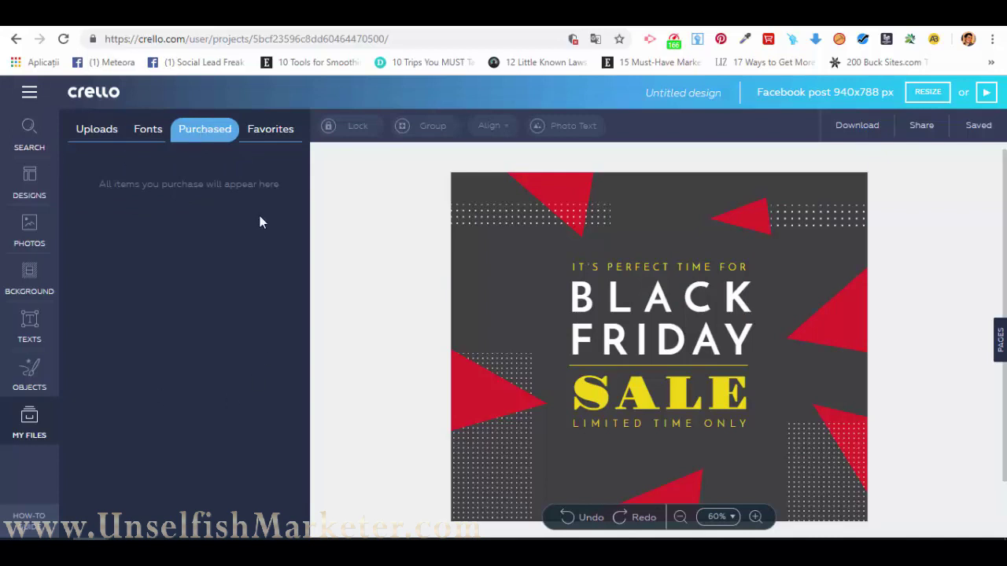
{"action": "left_click", "coordinate": [272, 135]}
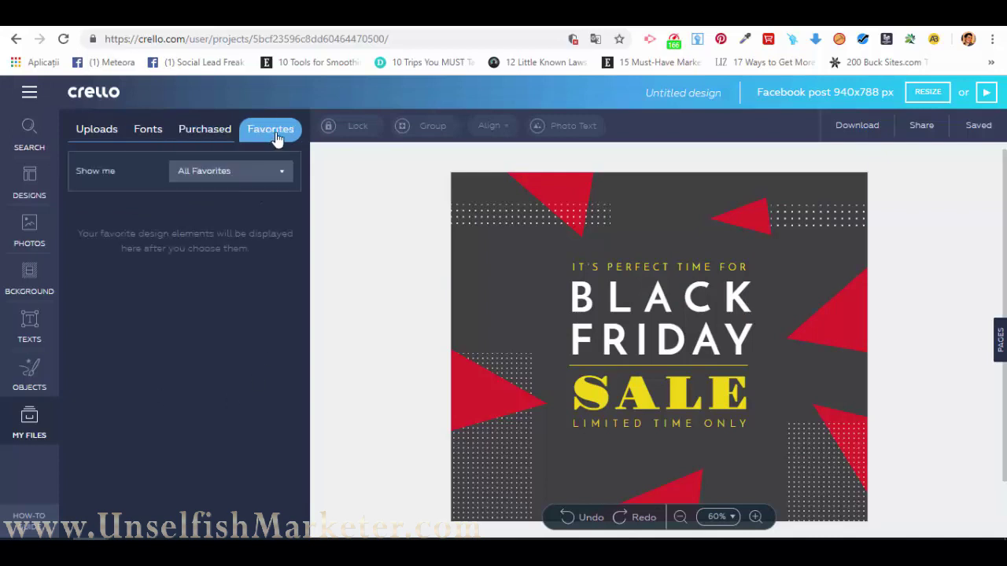
{"action": "left_click", "coordinate": [97, 134]}
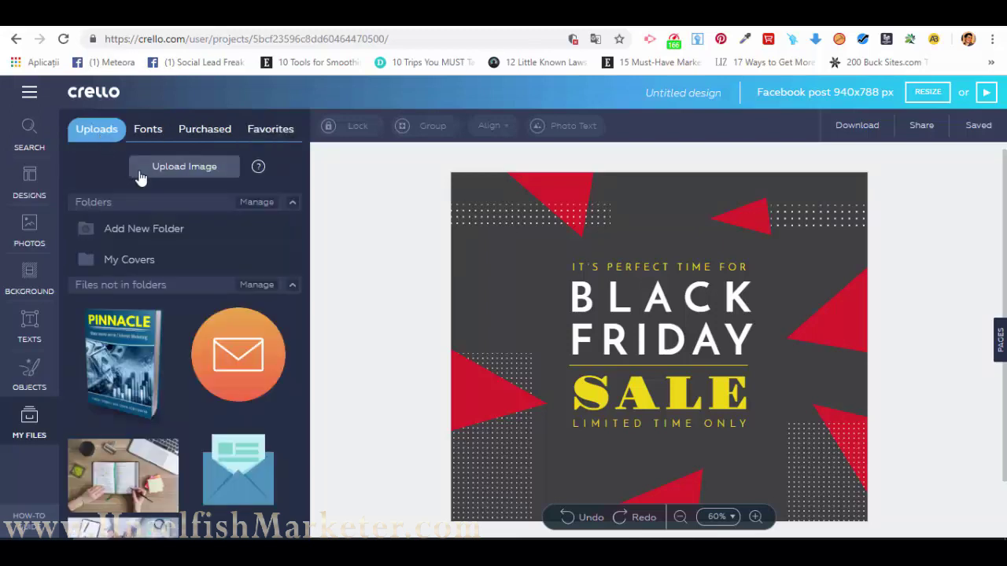